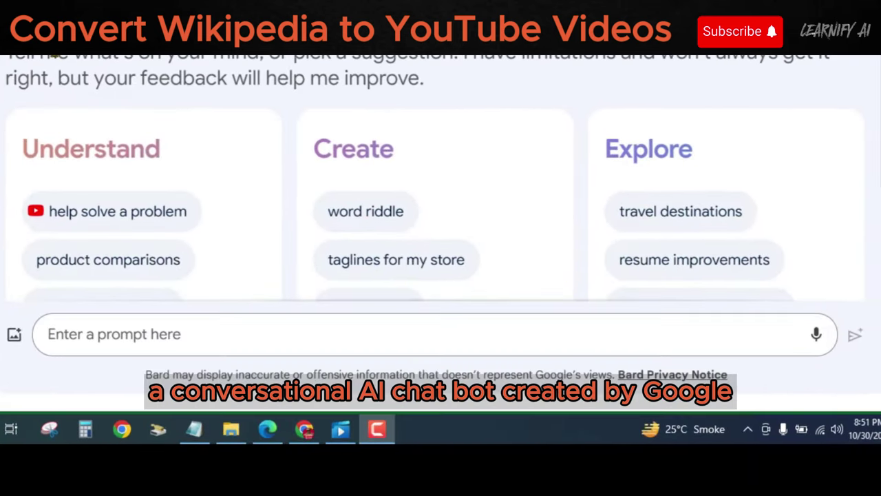
Paste the prompt about the 10 most popular Wikipedia niches, fix 'Wikipedia' and 'views, are', and submit
{"action": "left_click", "coordinate": [219, 331]}
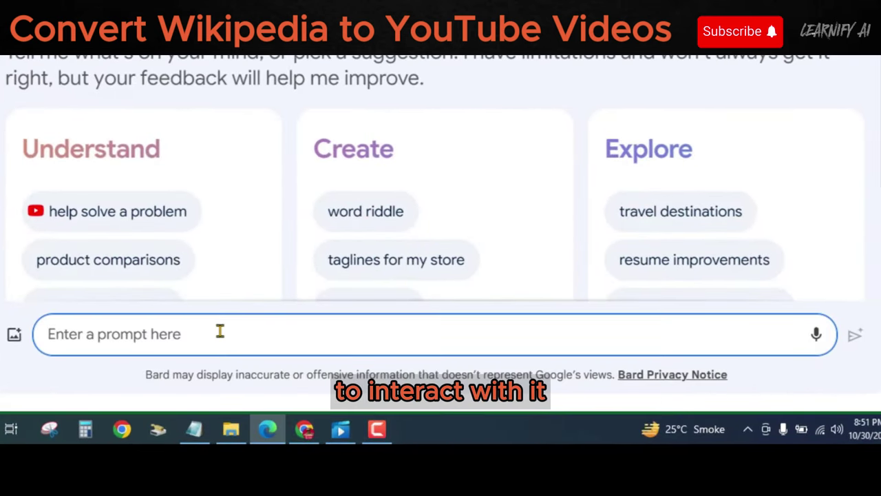
{"action": "type", "text": "10 most popular wikipedia niches based on the number of pages, views,are:"}
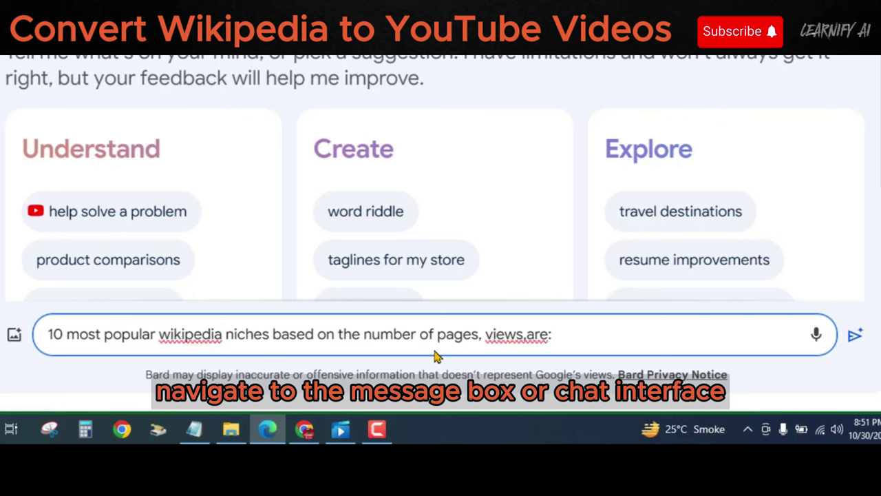
{"action": "left_click", "coordinate": [194, 336]}
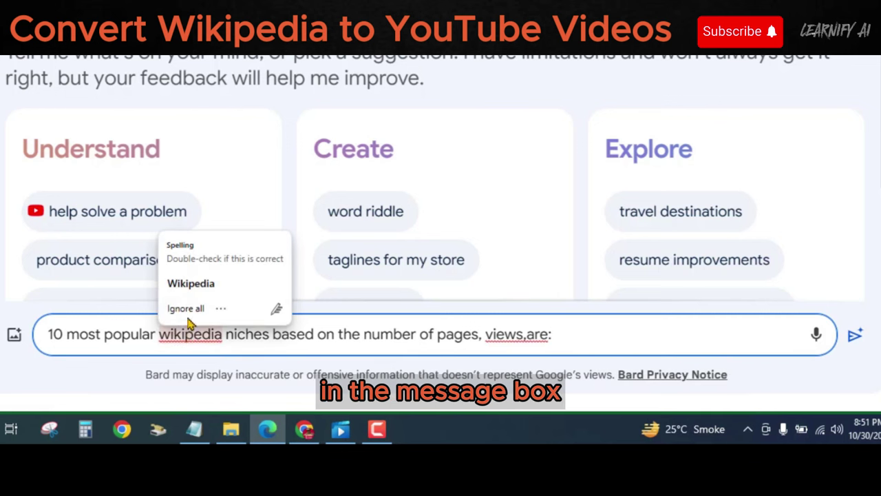
{"action": "left_click", "coordinate": [190, 281]}
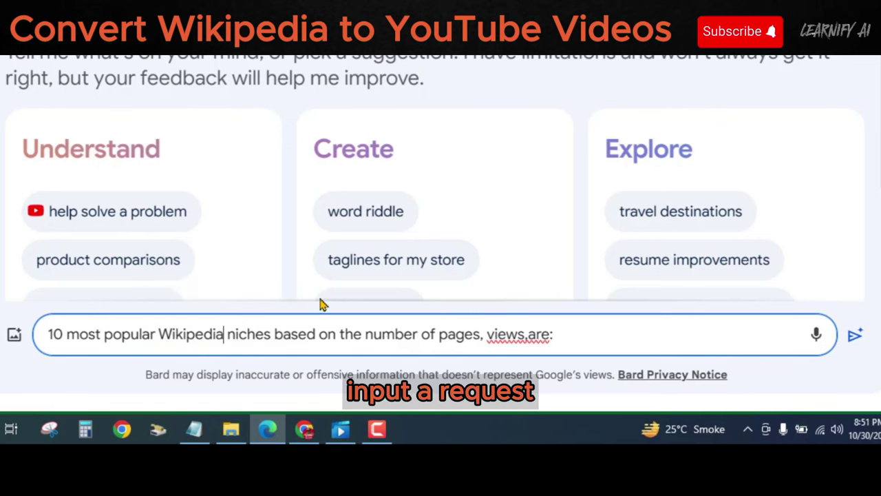
{"action": "left_click", "coordinate": [511, 343]}
{"action": "left_click", "coordinate": [522, 285]}
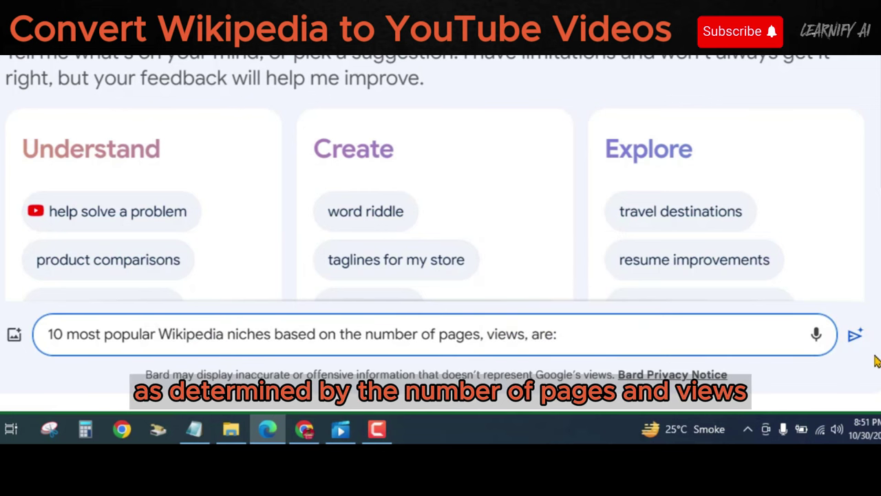
{"action": "left_click", "coordinate": [858, 337]}
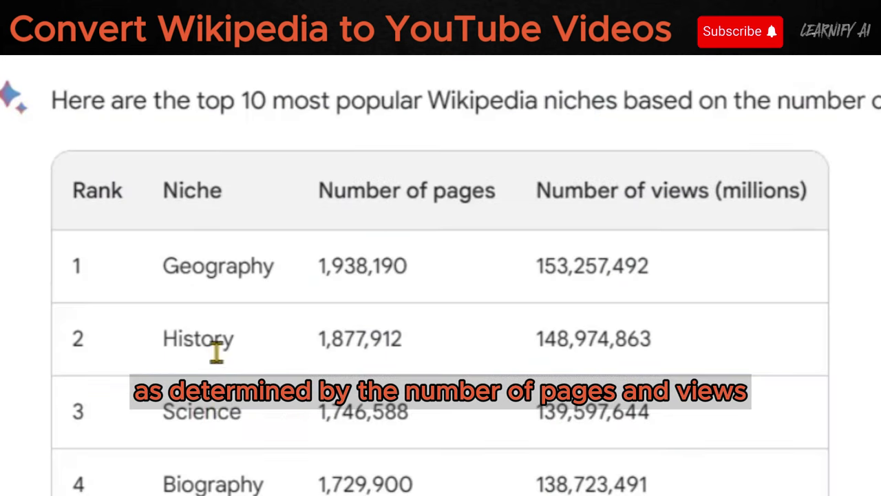
Review Bard's top-10 niches table and select Technology in row 10
{"action": "scroll", "coordinate": [440, 275], "scroll_direction": "down", "scroll_amount": 3}
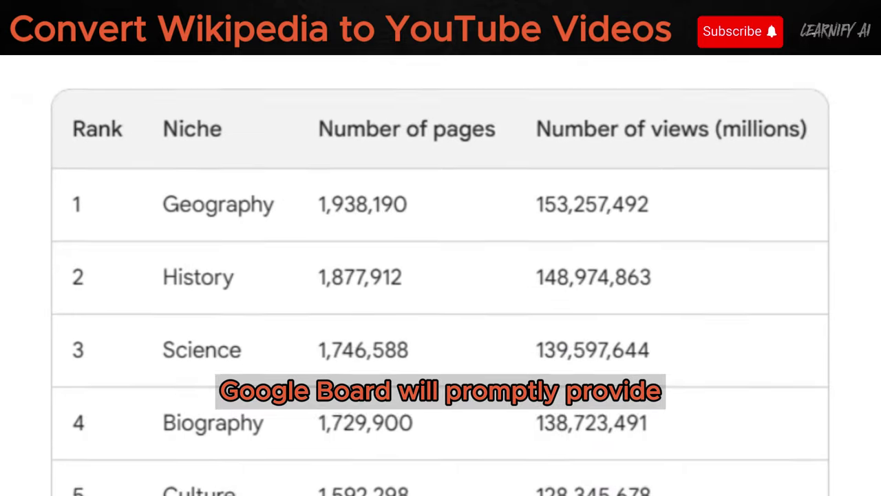
{"action": "scroll", "coordinate": [441, 275], "scroll_direction": "down", "scroll_amount": 7}
{"action": "scroll", "coordinate": [440, 275], "scroll_direction": "up", "scroll_amount": 2}
{"action": "scroll", "coordinate": [440, 275], "scroll_direction": "up", "scroll_amount": 4}
{"action": "scroll", "coordinate": [440, 275], "scroll_direction": "down", "scroll_amount": 3}
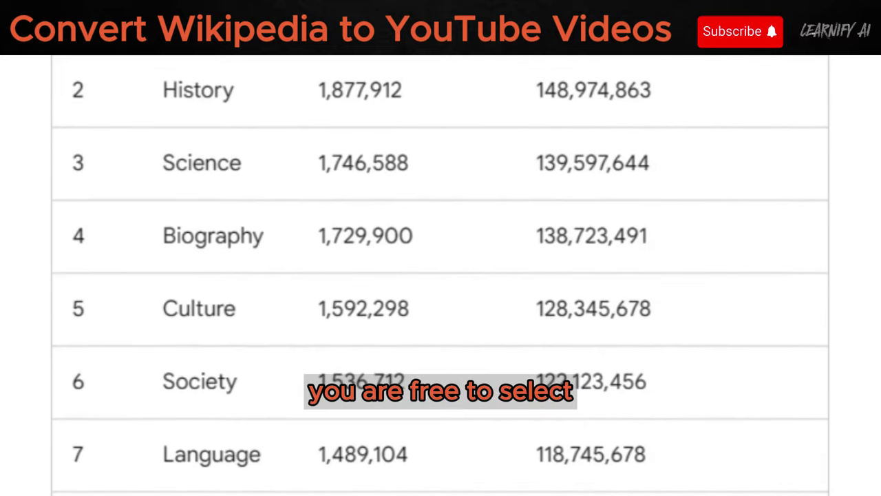
{"action": "scroll", "coordinate": [441, 275], "scroll_direction": "up", "scroll_amount": 3}
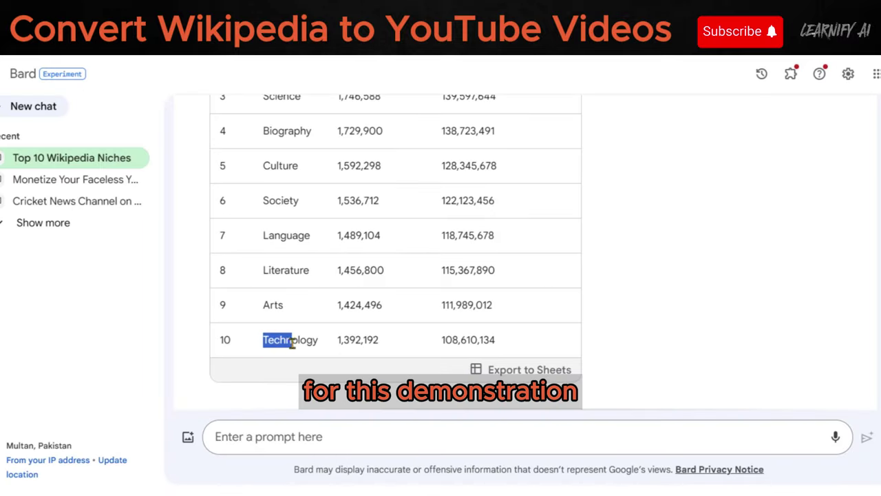
{"action": "left_click_drag", "start_coordinate": [293, 342], "coordinate": [320, 342]}
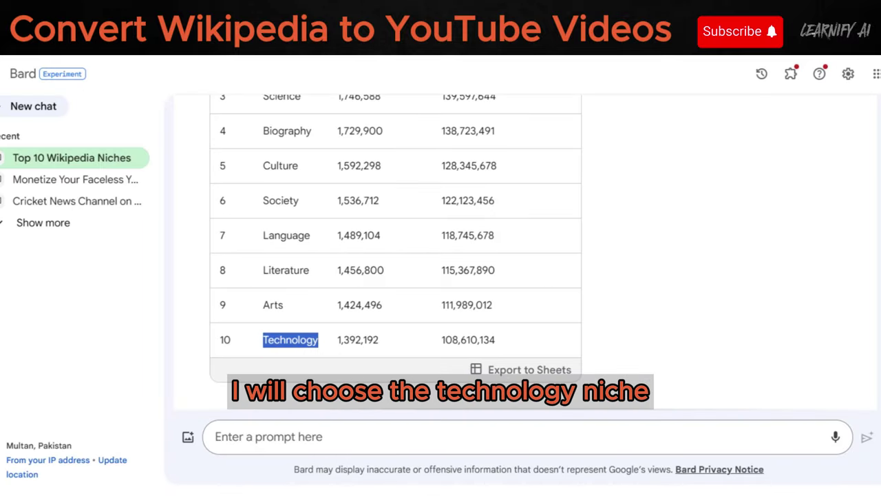
{"action": "left_click", "coordinate": [351, 436]}
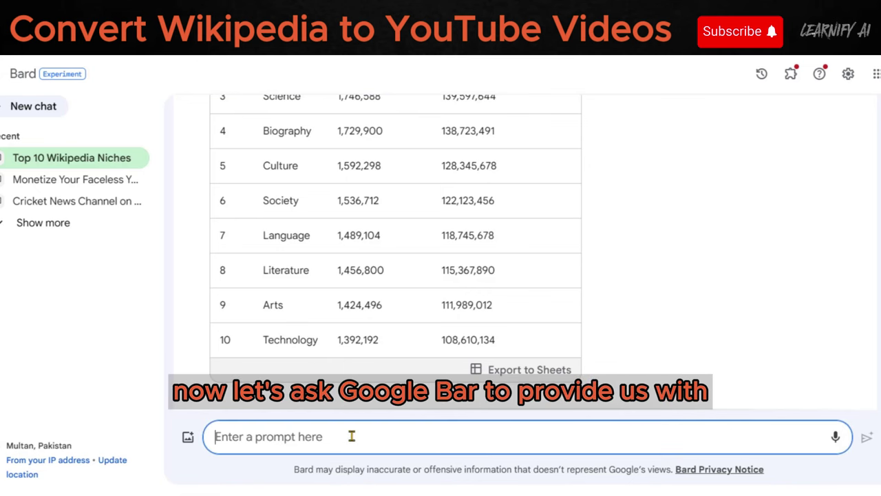
Ask Bard for the 10 most viewed articles on Technology
{"action": "type", "text": "te"}
{"action": "key", "text": "BackSpace"}
{"action": "key", "text": "BackSpace"}
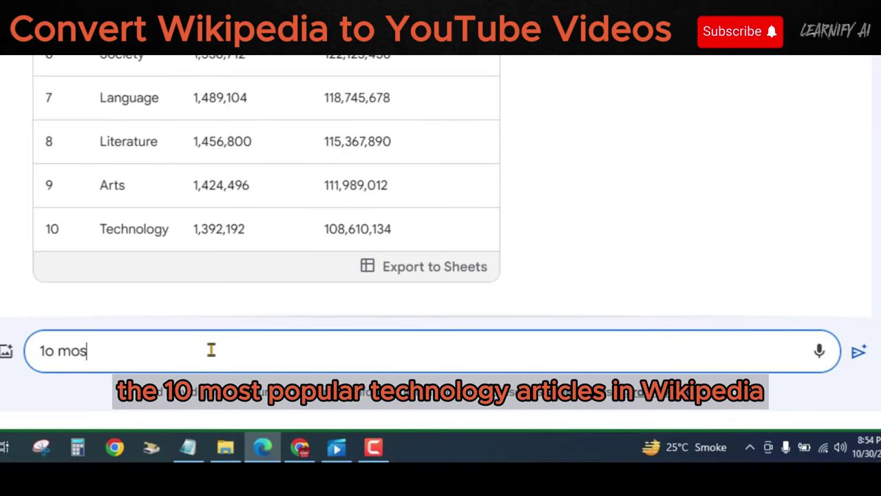
{"action": "type", "text": "10 most a"}
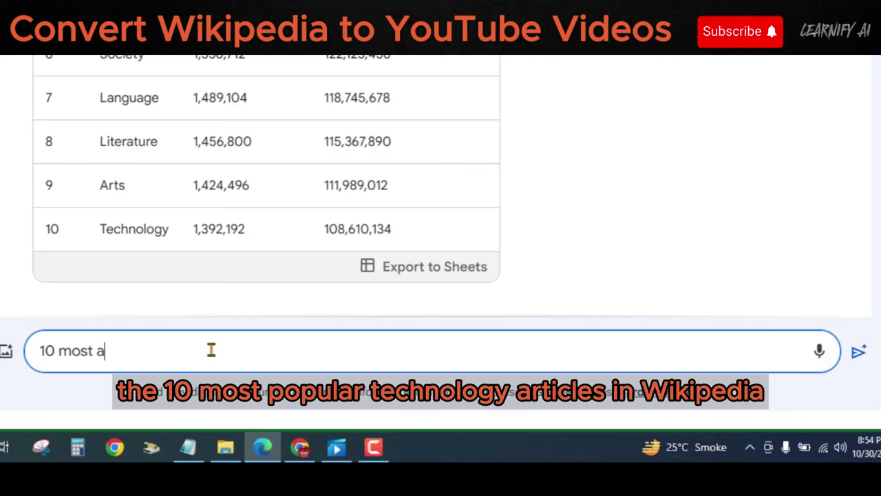
{"action": "type", "text": "rticles on Wikipedia"}
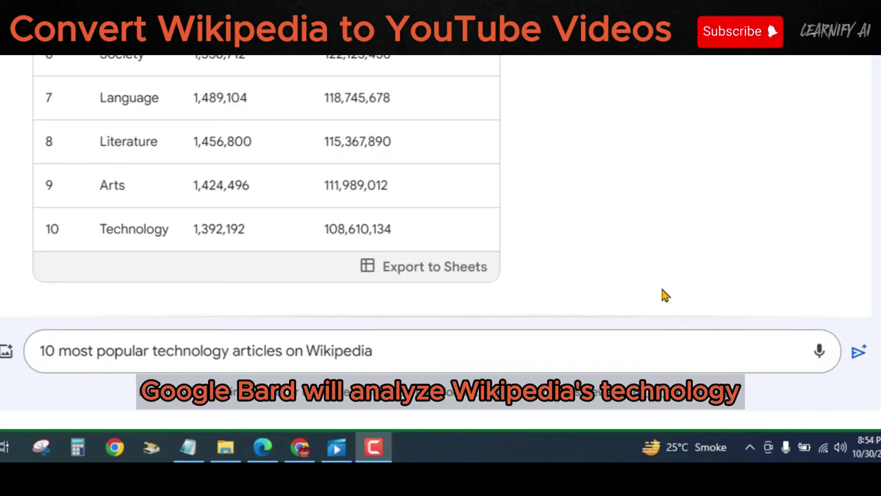
{"action": "left_click", "coordinate": [858, 352]}
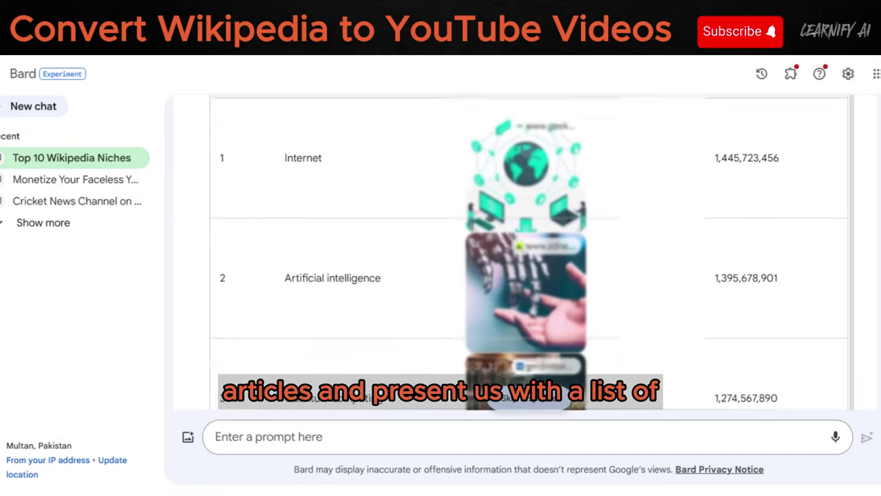
Copy the article name 'Self-driving car' from Bard's results table
{"action": "scroll", "coordinate": [528, 253], "scroll_direction": "down", "scroll_amount": 4}
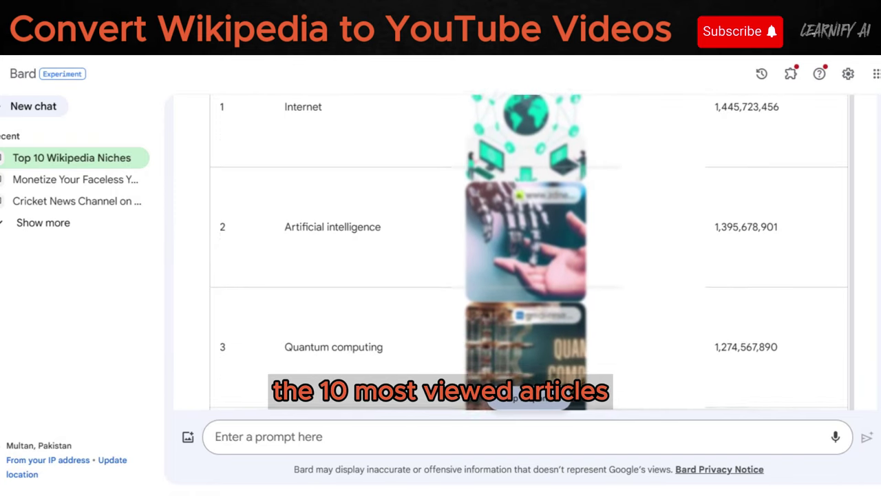
{"action": "scroll", "coordinate": [529, 253], "scroll_direction": "down", "scroll_amount": 5}
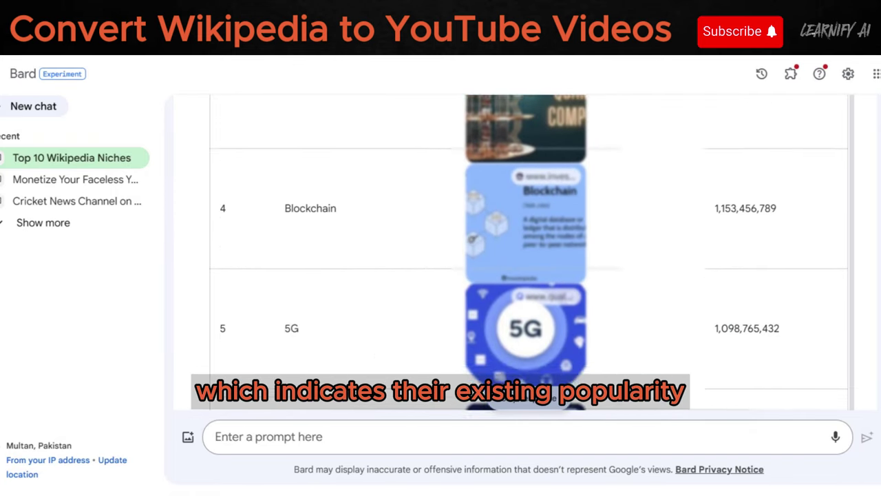
{"action": "scroll", "coordinate": [532, 252], "scroll_direction": "down", "scroll_amount": 2}
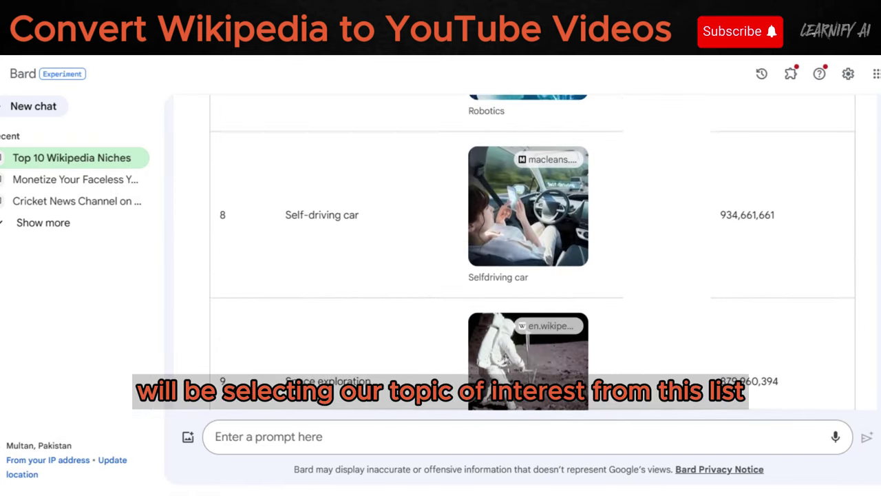
{"action": "scroll", "coordinate": [532, 252], "scroll_direction": "down", "scroll_amount": 4}
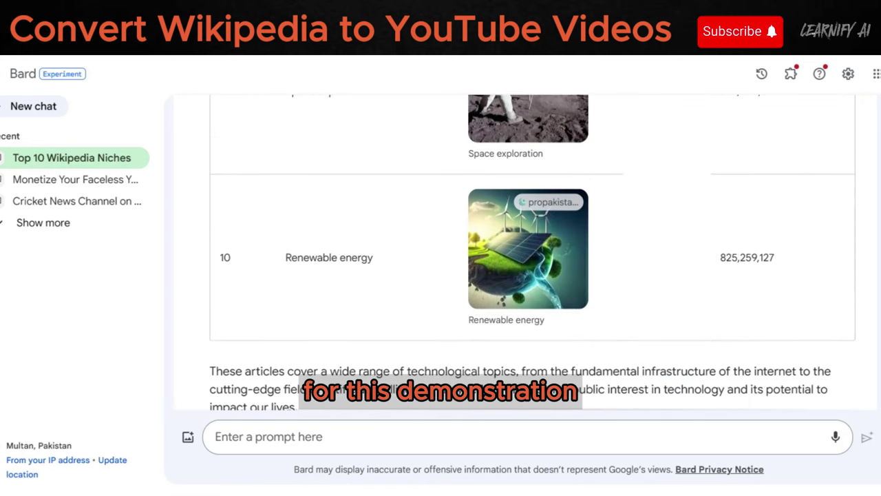
{"action": "scroll", "coordinate": [532, 252], "scroll_direction": "up", "scroll_amount": 1}
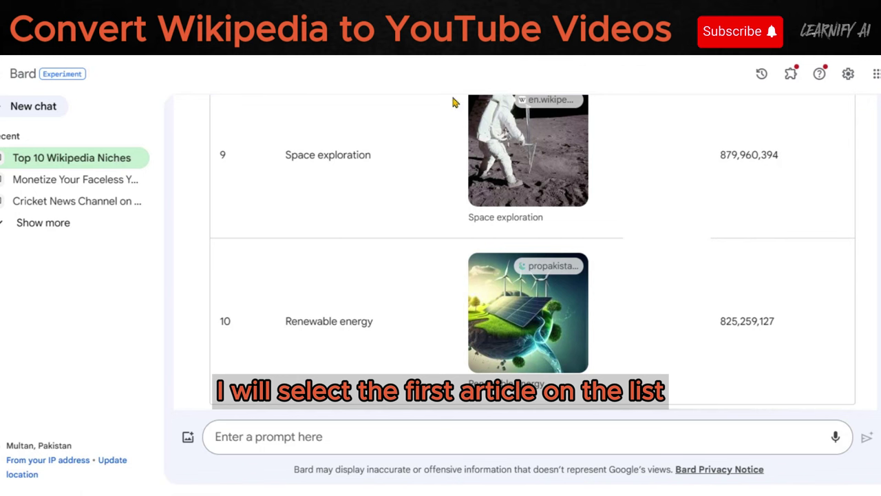
{"action": "scroll", "coordinate": [434, 201], "scroll_direction": "up", "scroll_amount": 3}
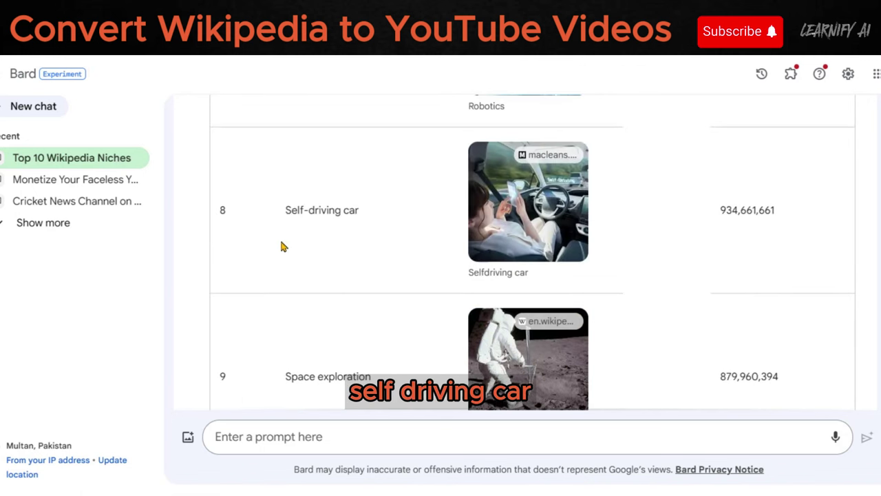
{"action": "left_click_drag", "start_coordinate": [297, 210], "coordinate": [370, 214]}
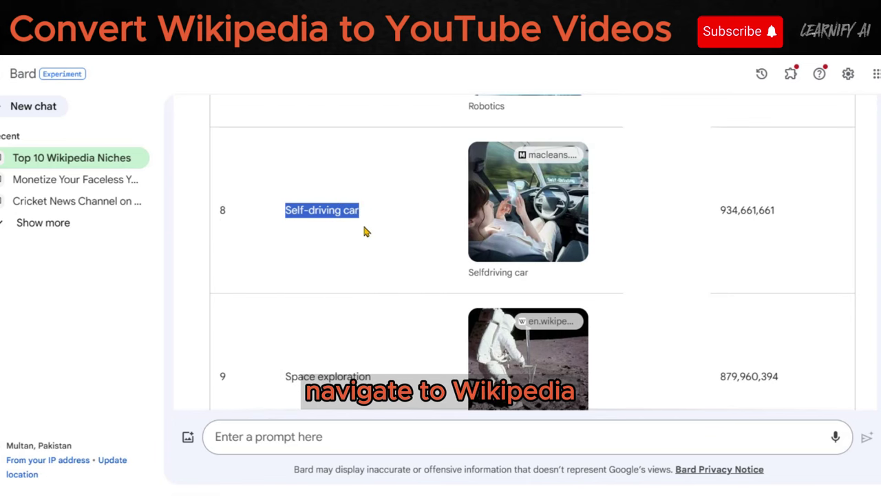
{"action": "right_click", "coordinate": [346, 213]}
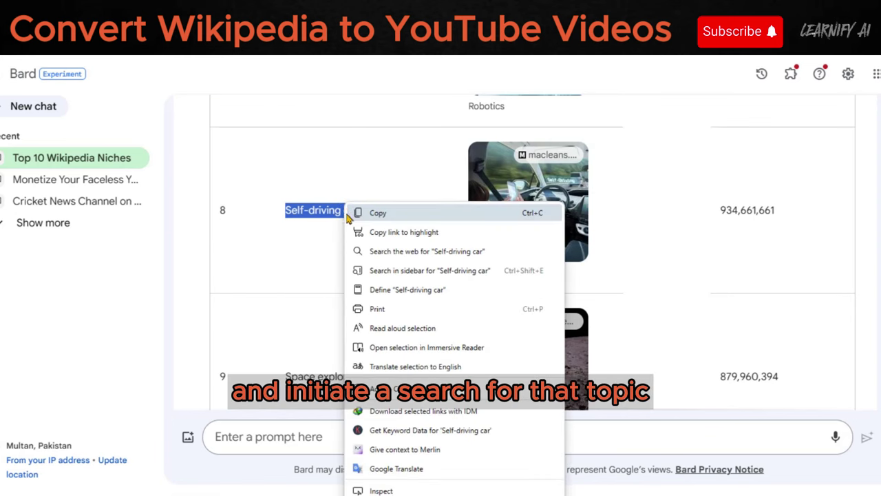
{"action": "left_click", "coordinate": [366, 216]}
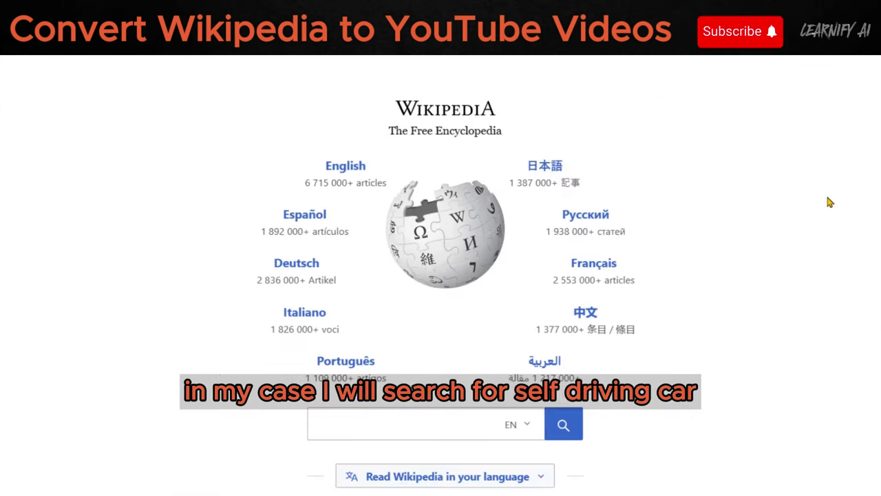
Open the Self-driving car article on Wikipedia and scroll through it
{"action": "left_click", "coordinate": [361, 427]}
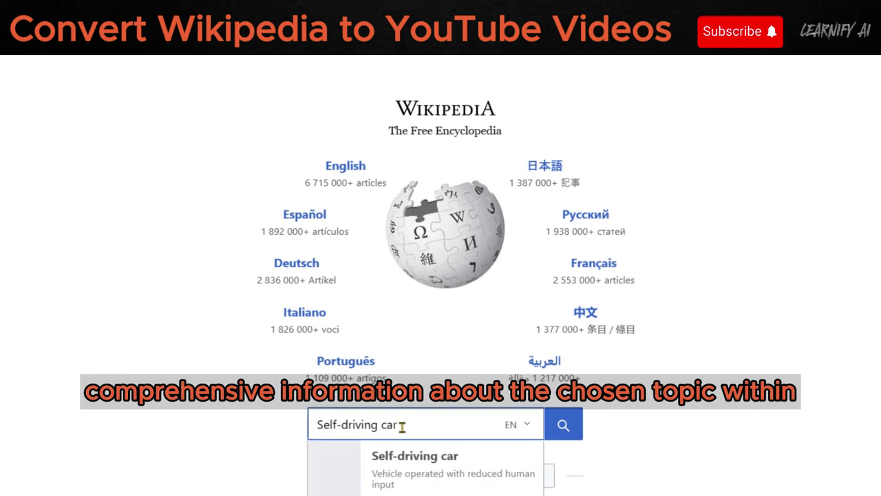
{"action": "scroll", "coordinate": [680, 455], "scroll_direction": "down", "scroll_amount": 1}
{"action": "scroll", "coordinate": [681, 455], "scroll_direction": "down", "scroll_amount": 1}
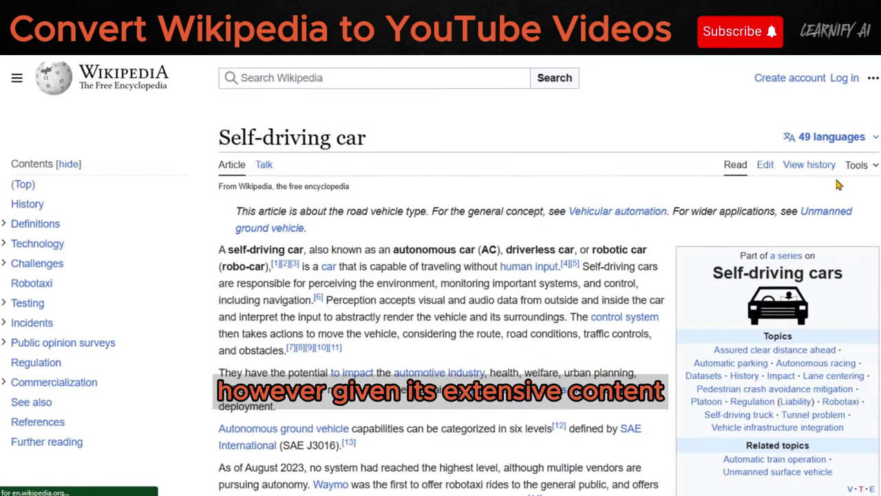
{"action": "scroll", "coordinate": [659, 403], "scroll_direction": "down", "scroll_amount": 20}
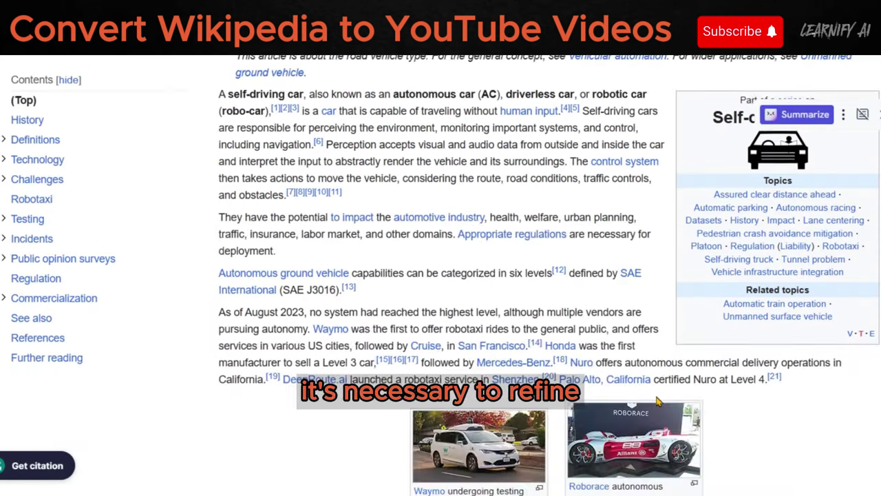
{"action": "scroll", "coordinate": [659, 403], "scroll_direction": "down", "scroll_amount": 20}
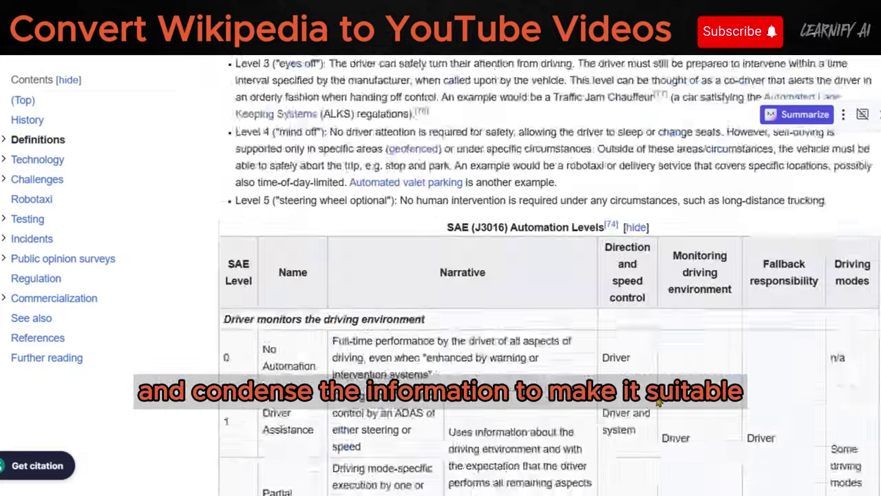
{"action": "scroll", "coordinate": [659, 403], "scroll_direction": "down", "scroll_amount": 10}
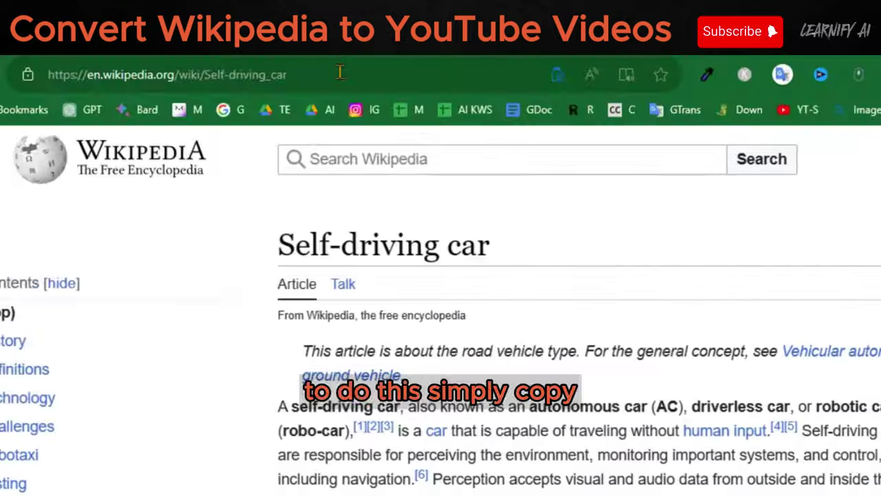
Copy the article's web address and bring up the edit menu in Bard's prompt box
{"action": "left_click", "coordinate": [340, 71]}
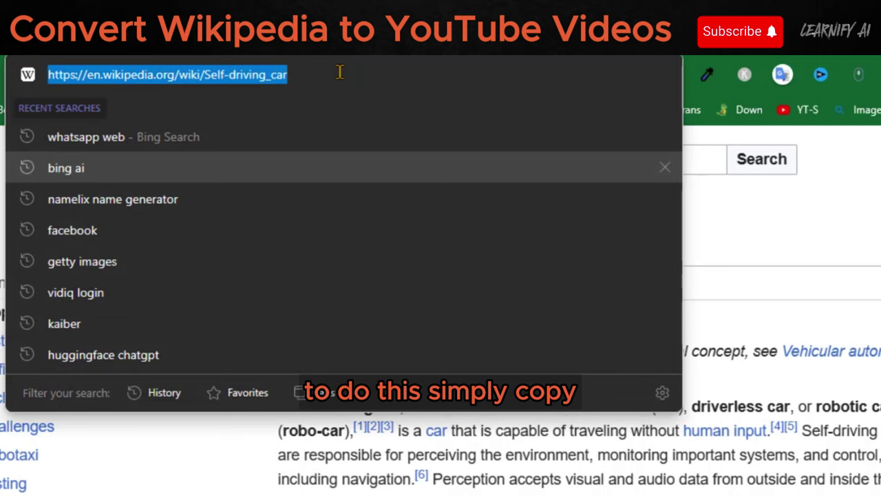
{"action": "right_click", "coordinate": [340, 71]}
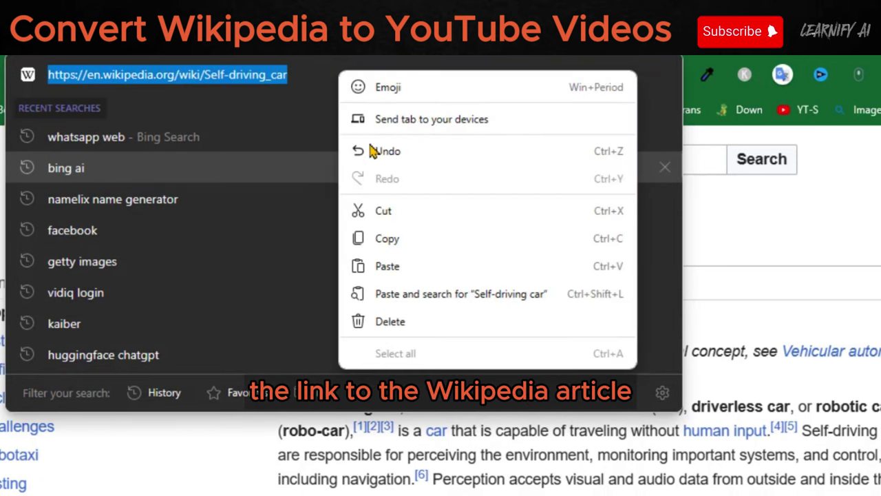
{"action": "left_click", "coordinate": [393, 238]}
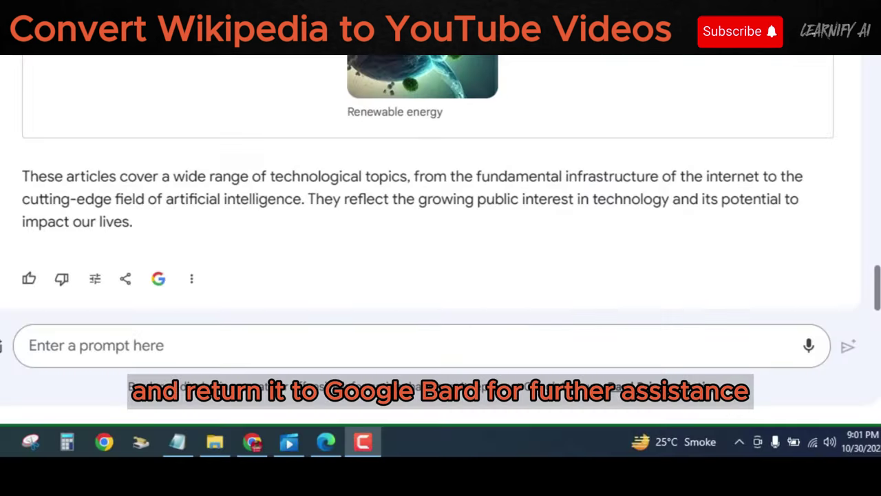
{"action": "left_click", "coordinate": [311, 354]}
{"action": "right_click", "coordinate": [296, 352]}
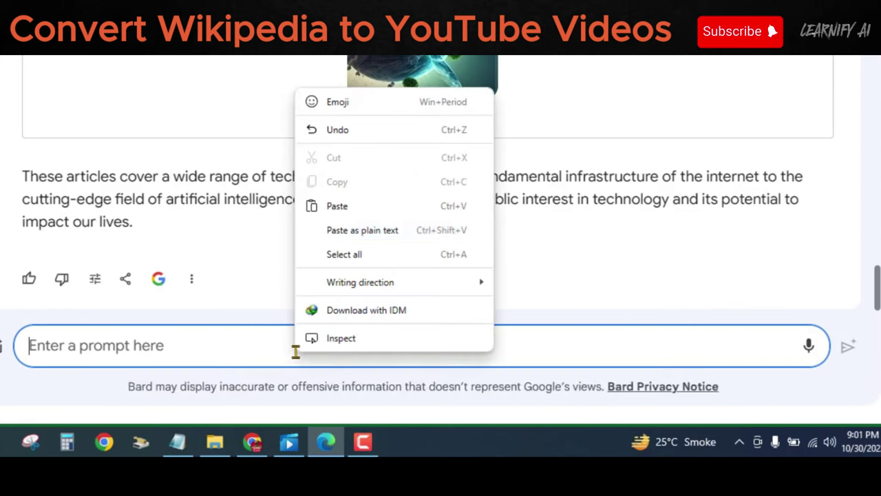
Submit the prompt to rewrite the article URL as a new article of at most 300 words
{"action": "left_click", "coordinate": [341, 206]}
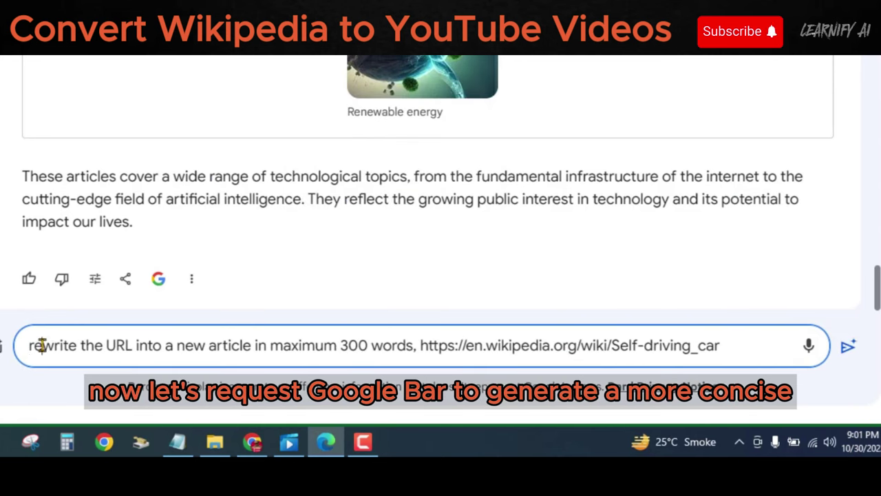
{"action": "left_click_drag", "start_coordinate": [58, 348], "coordinate": [106, 363]}
{"action": "left_click_drag", "start_coordinate": [160, 368], "coordinate": [742, 349]}
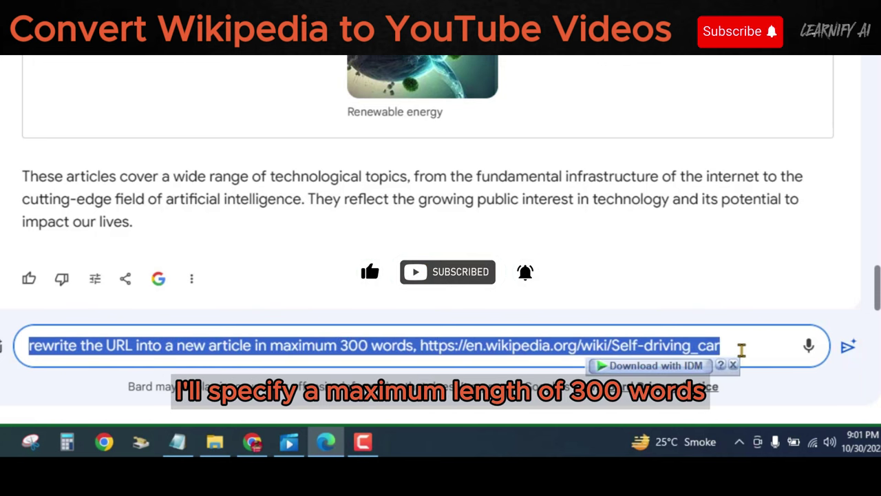
{"action": "left_click", "coordinate": [846, 349]}
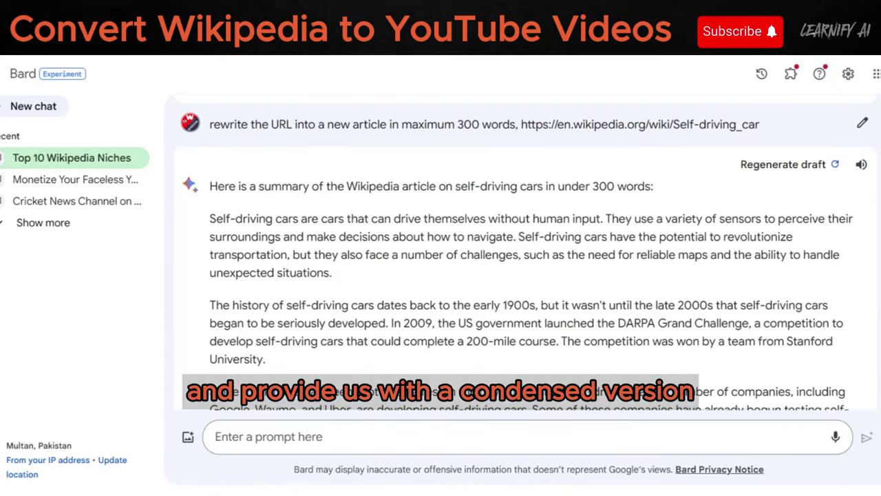
{"action": "scroll", "coordinate": [527, 252], "scroll_direction": "down", "scroll_amount": 1}
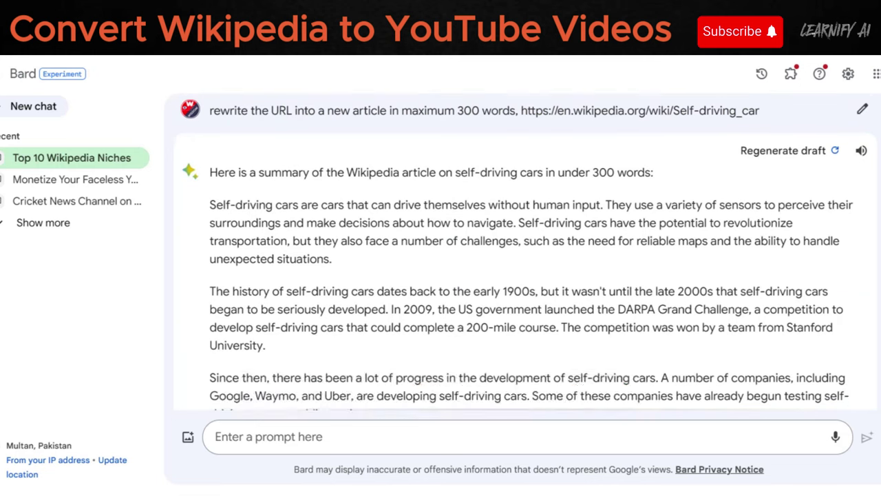
{"action": "scroll", "coordinate": [527, 252], "scroll_direction": "down", "scroll_amount": 1}
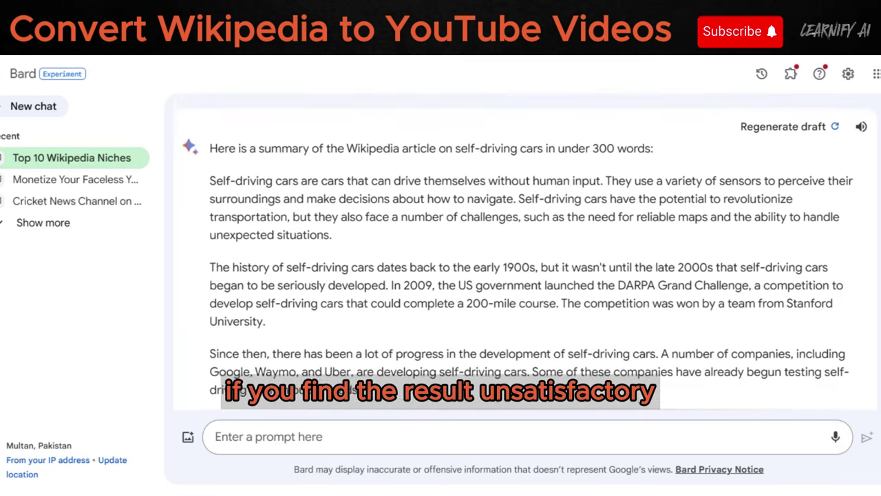
{"action": "scroll", "coordinate": [792, 179], "scroll_direction": "up", "scroll_amount": 2}
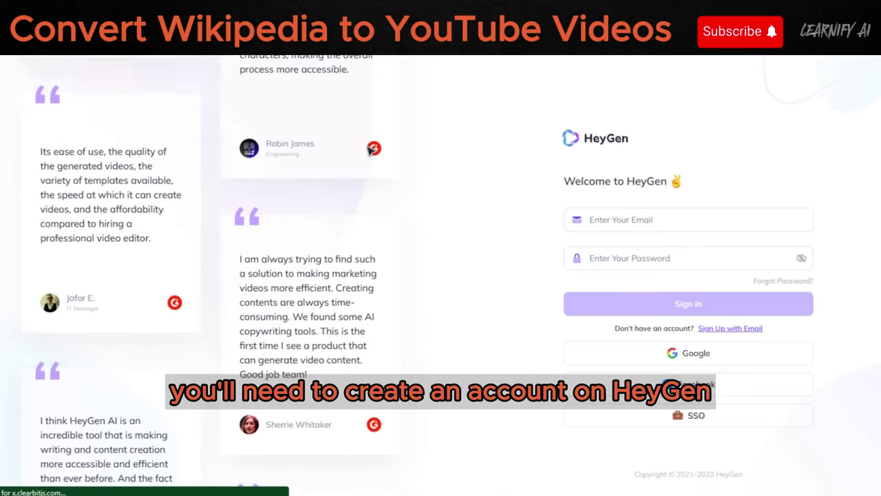
Sign in to HeyGen with Google and start an AI Script in ScriptGen
{"action": "left_click", "coordinate": [733, 362]}
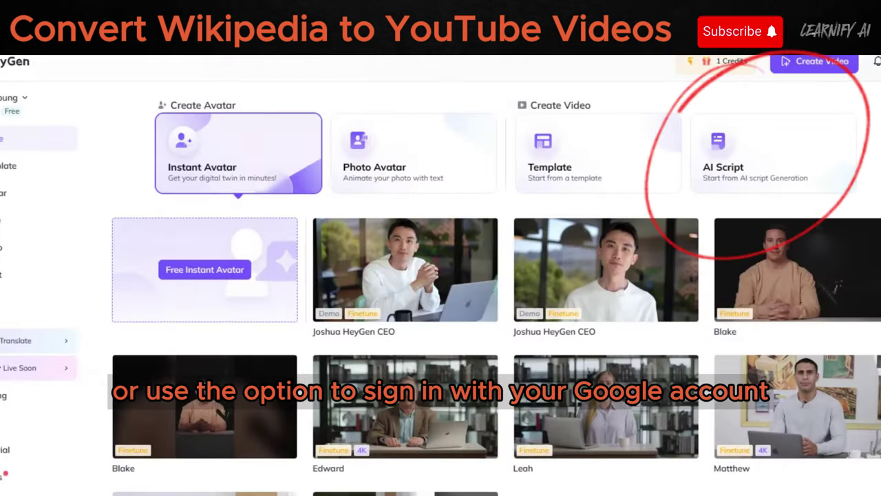
{"action": "left_click", "coordinate": [779, 150]}
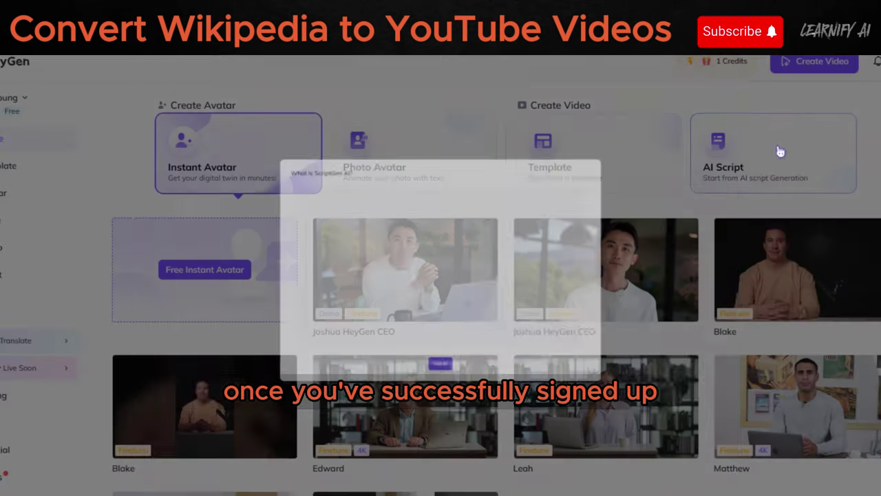
{"action": "left_click", "coordinate": [441, 443]}
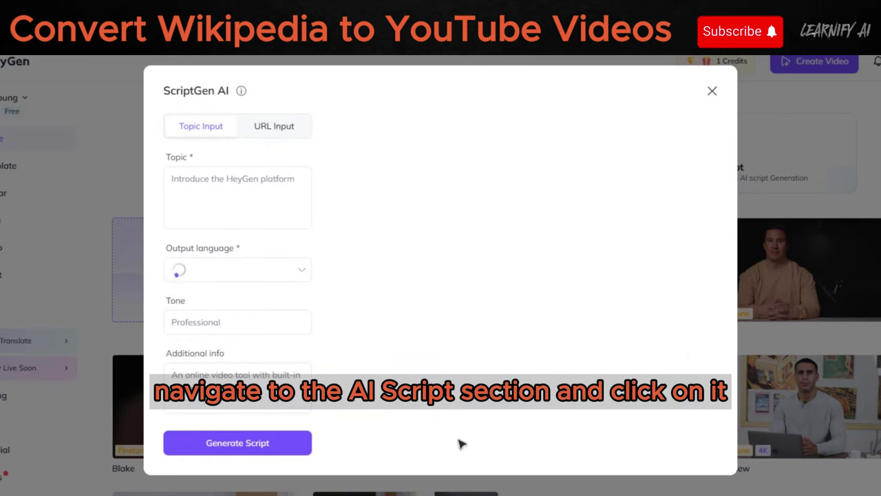
Generate a friendly, English script for 'write a youtube intro about self driving car'
{"action": "left_click", "coordinate": [274, 185]}
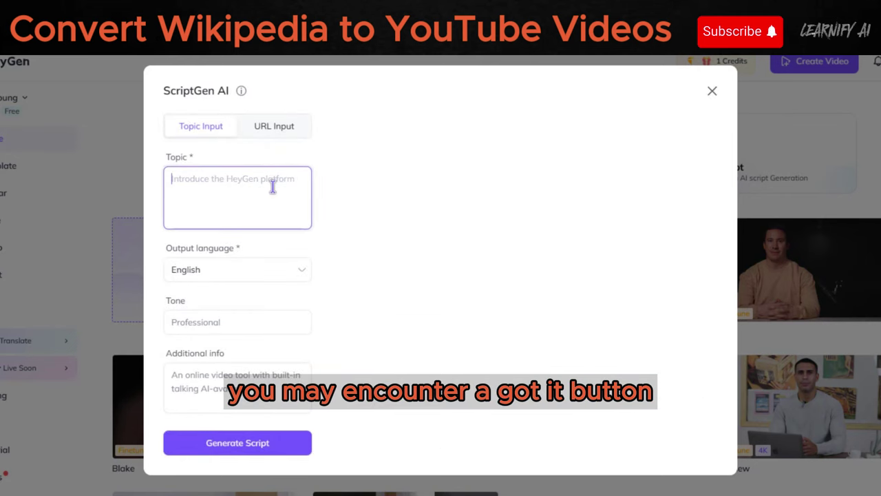
{"action": "type", "text": "write a yo"}
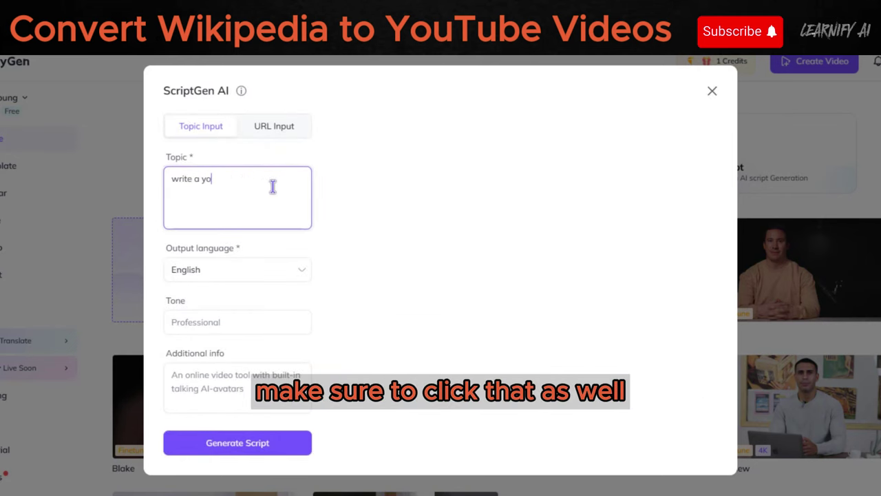
{"action": "type", "text": "utube intro about"}
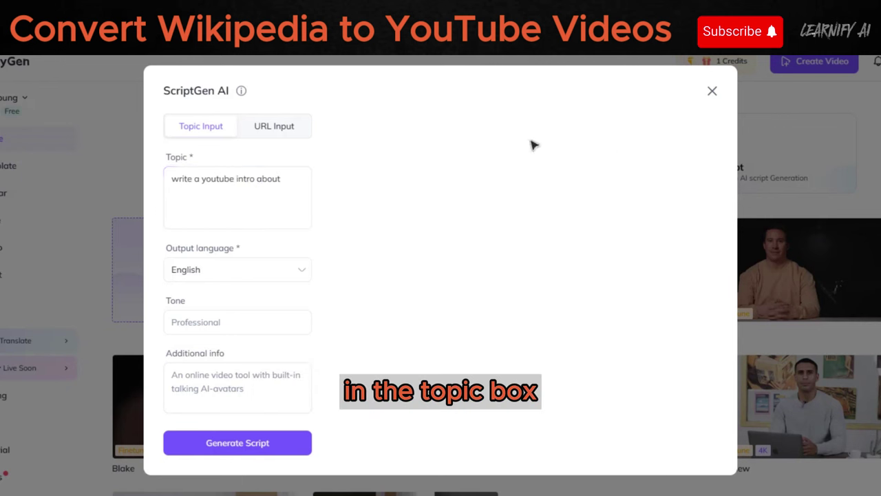
{"action": "type", "text": " sel"}
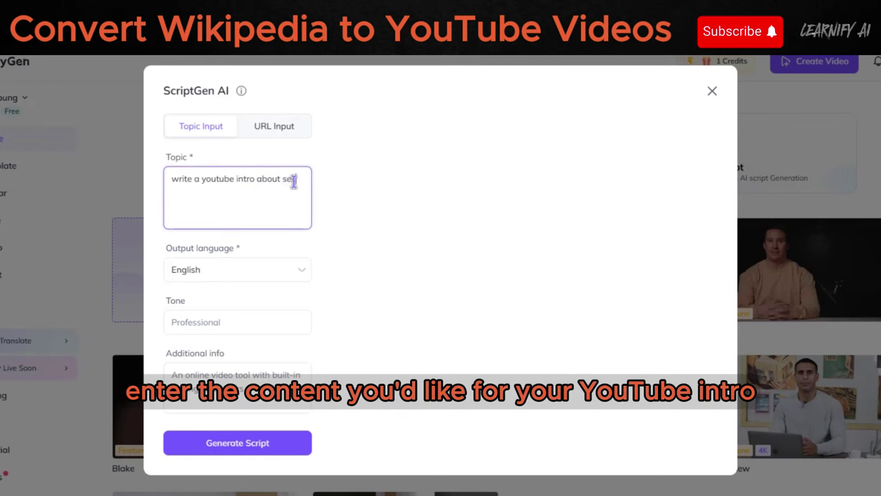
{"action": "type", "text": "f d"}
{"action": "type", "text": "riving ca"}
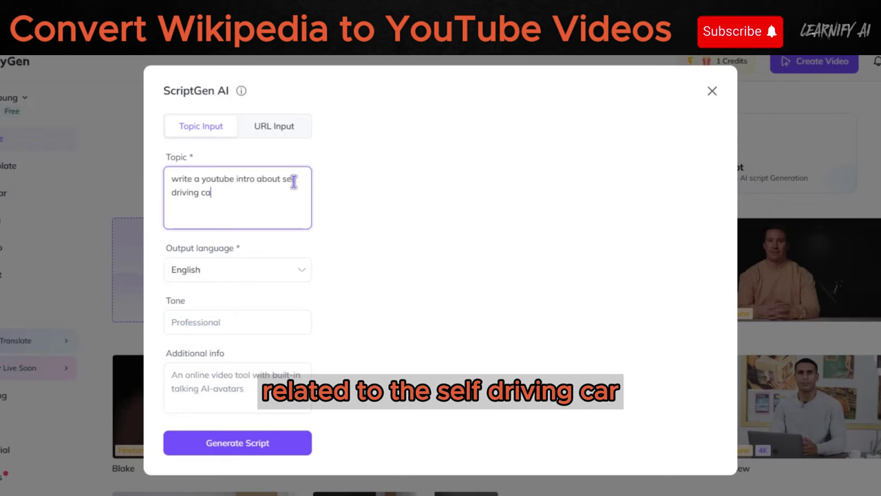
{"action": "type", "text": "r"}
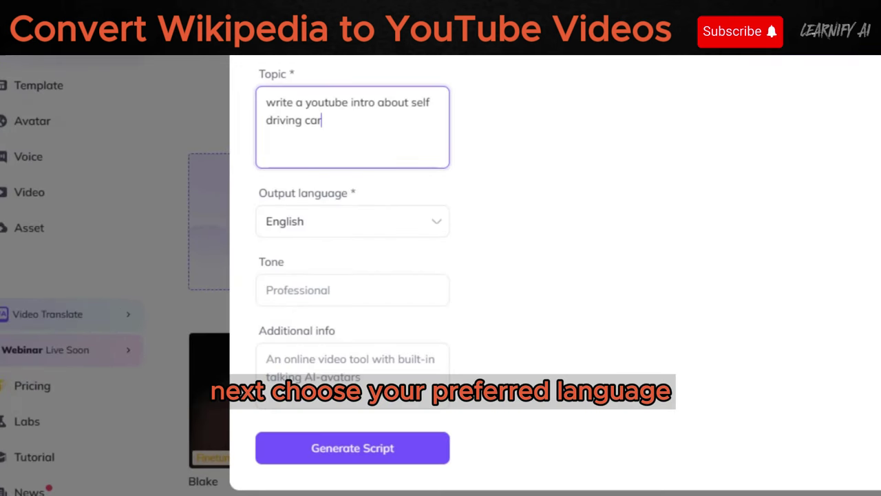
{"action": "left_click", "coordinate": [372, 291]}
{"action": "type", "text": "fr"}
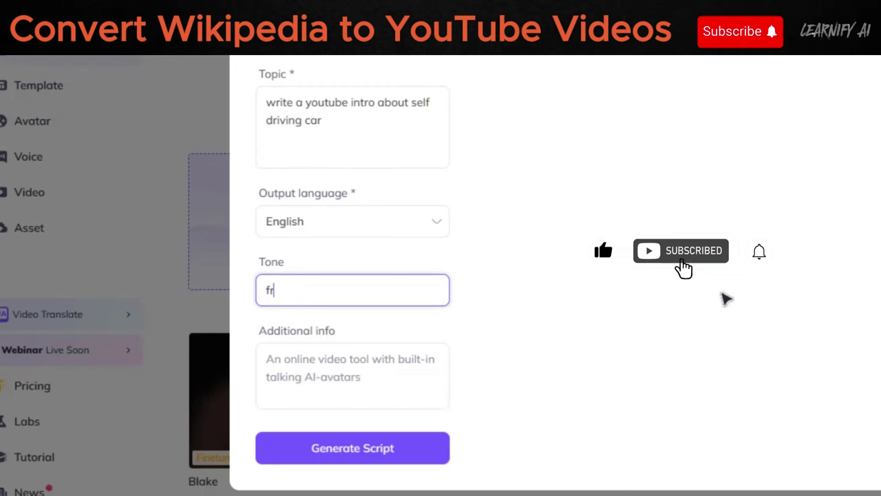
{"action": "type", "text": "iendl"}
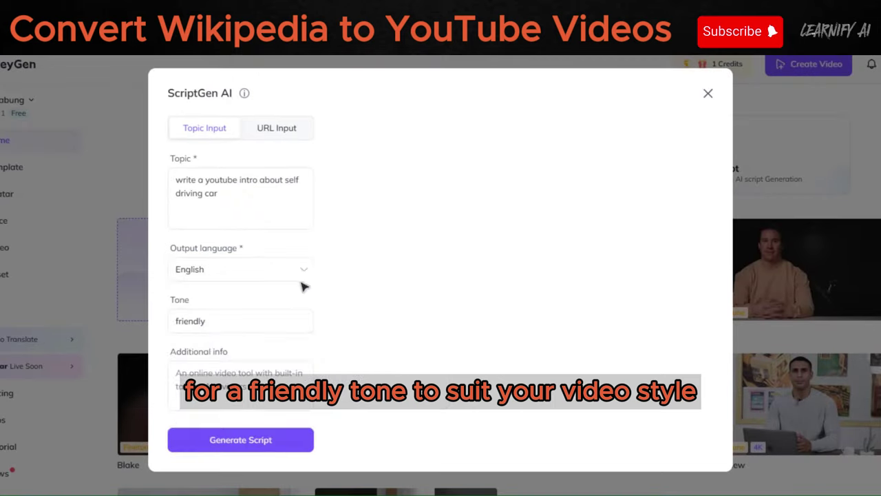
{"action": "left_click", "coordinate": [303, 278]}
{"action": "type", "text": "eng"}
{"action": "left_click", "coordinate": [222, 304]}
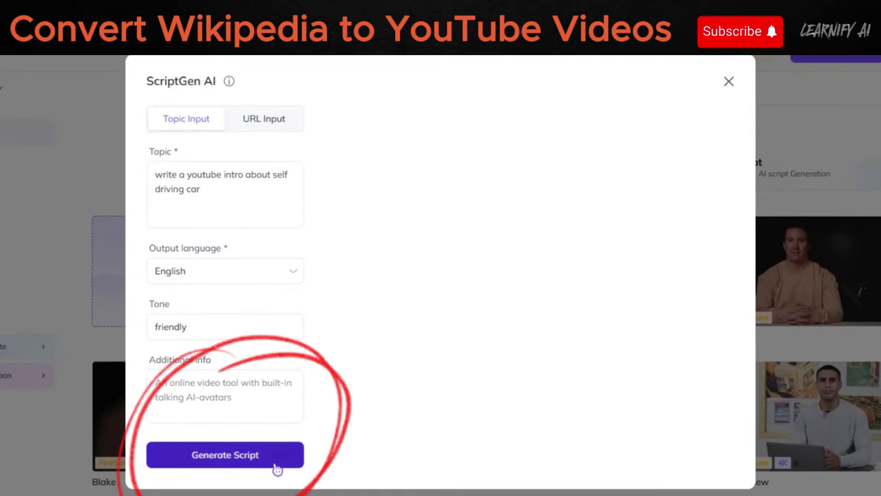
{"action": "left_click", "coordinate": [280, 465]}
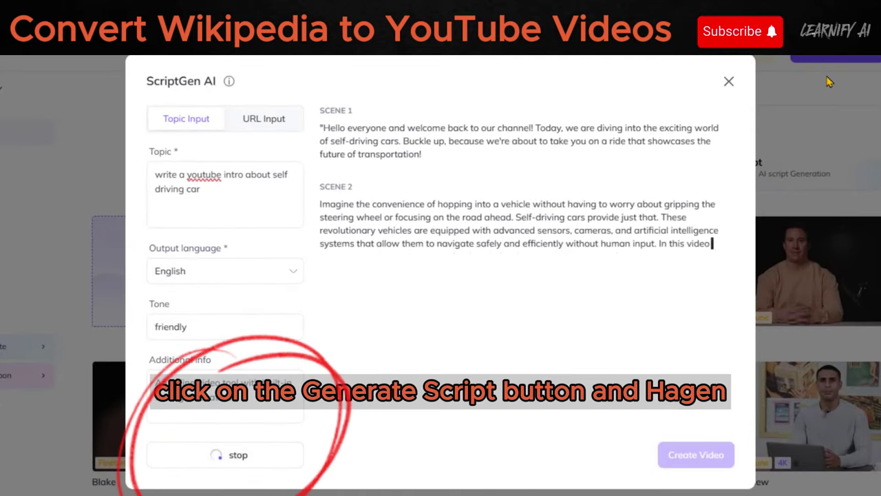
{"action": "scroll", "coordinate": [546, 250], "scroll_direction": "up", "scroll_amount": 10}
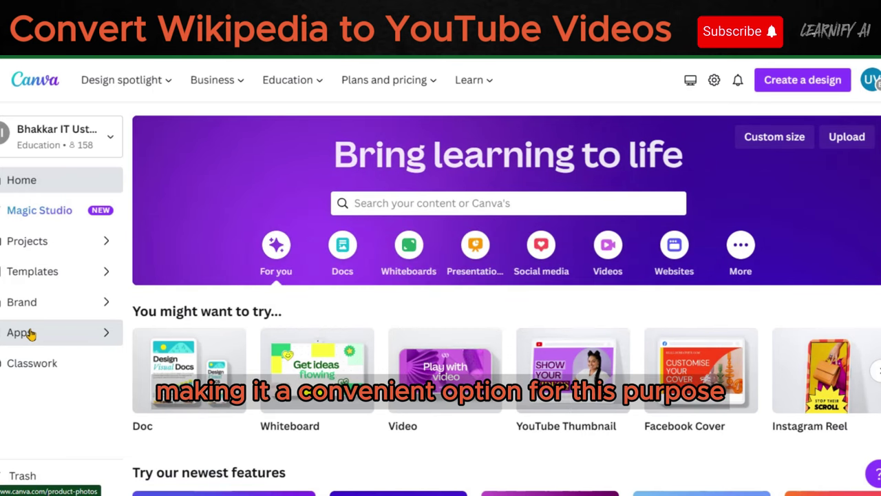
Browse Canva's Apps page down to the featured AI apps, including Avatars by NeiroAI
{"action": "left_click", "coordinate": [31, 334]}
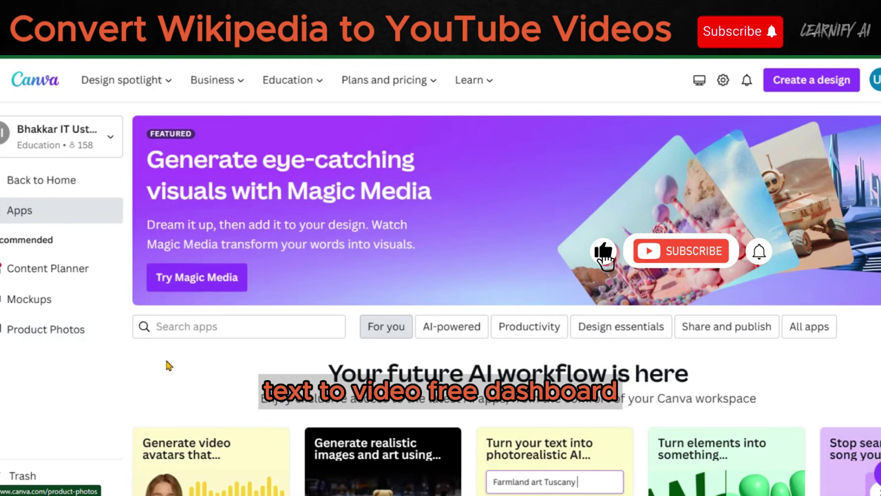
{"action": "scroll", "coordinate": [182, 370], "scroll_direction": "down", "scroll_amount": 2}
{"action": "scroll", "coordinate": [183, 371], "scroll_direction": "down", "scroll_amount": 3}
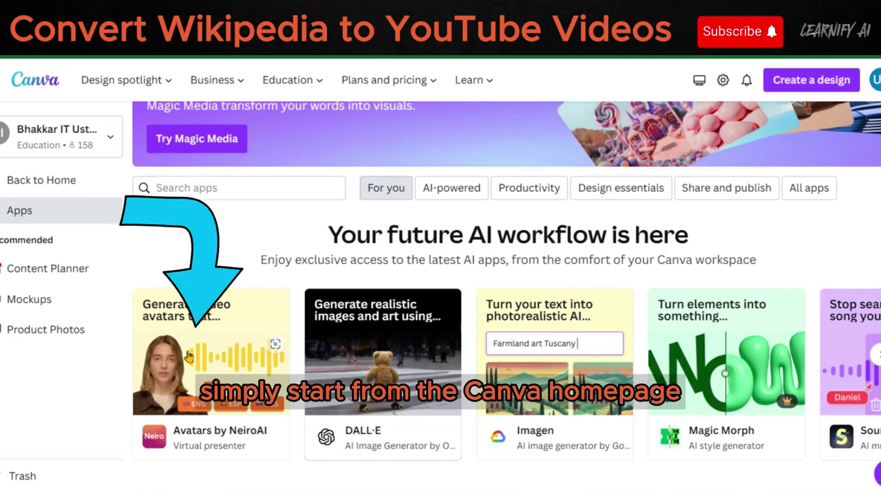
Start a new Video (1920×1080 px) design from the Avatars by NeiroAI app
{"action": "left_click", "coordinate": [234, 363]}
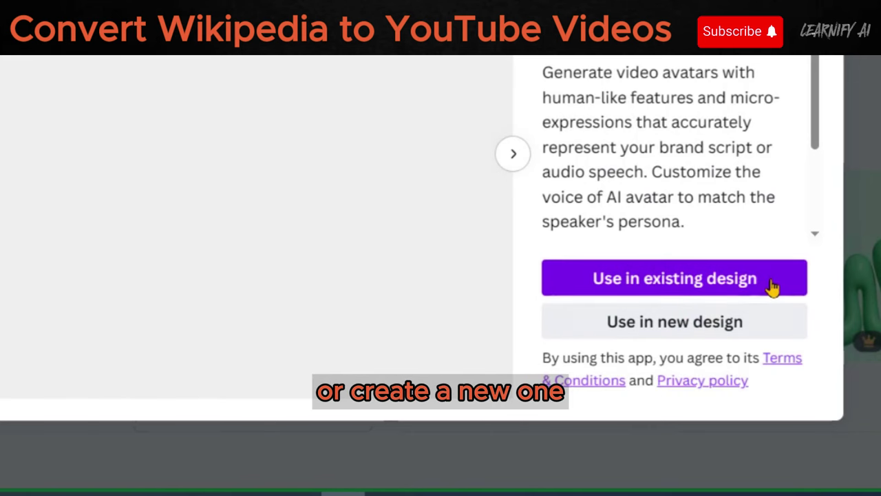
{"action": "left_click", "coordinate": [753, 326]}
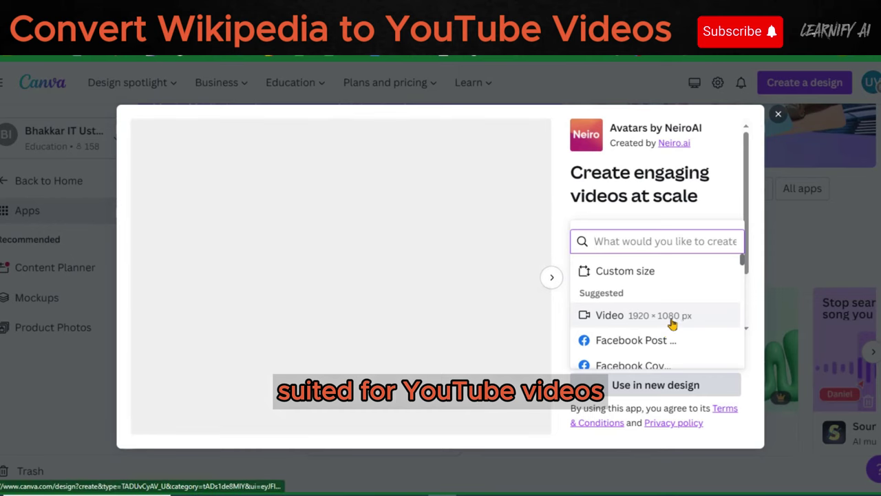
{"action": "scroll", "coordinate": [700, 228], "scroll_direction": "down", "scroll_amount": 1}
{"action": "scroll", "coordinate": [672, 325], "scroll_direction": "down", "scroll_amount": 6}
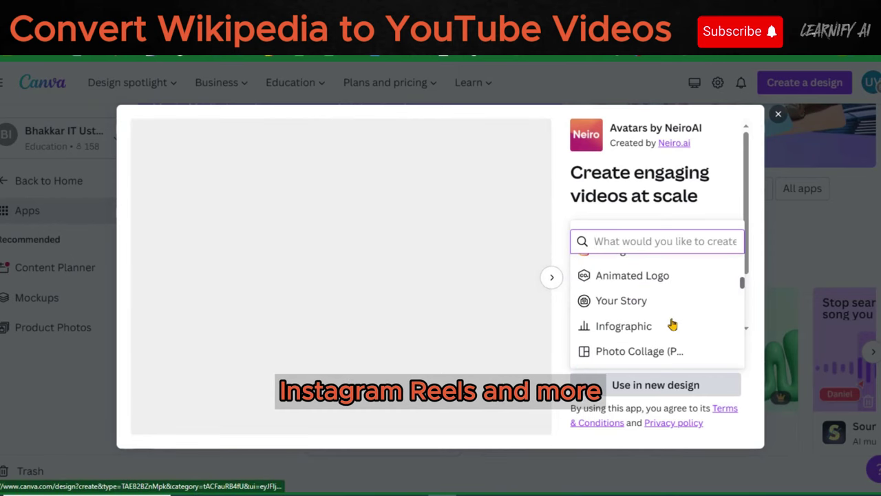
{"action": "scroll", "coordinate": [673, 324], "scroll_direction": "down", "scroll_amount": 10}
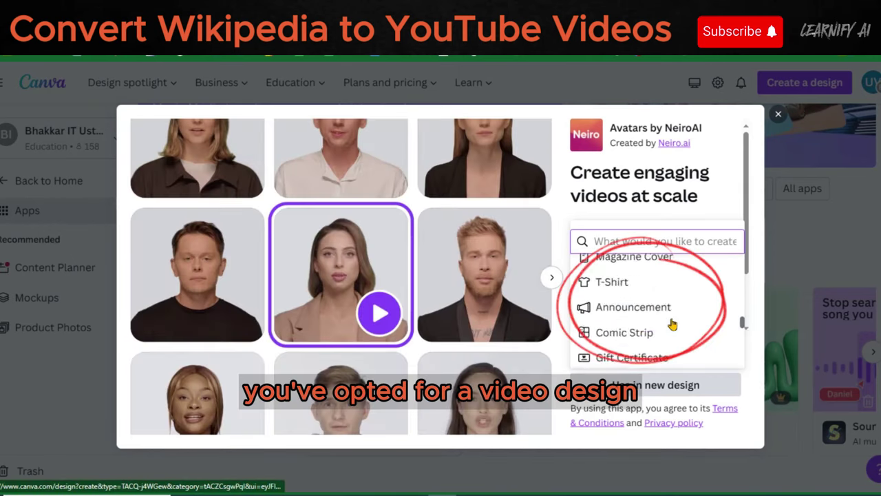
{"action": "scroll", "coordinate": [673, 324], "scroll_direction": "up", "scroll_amount": 15}
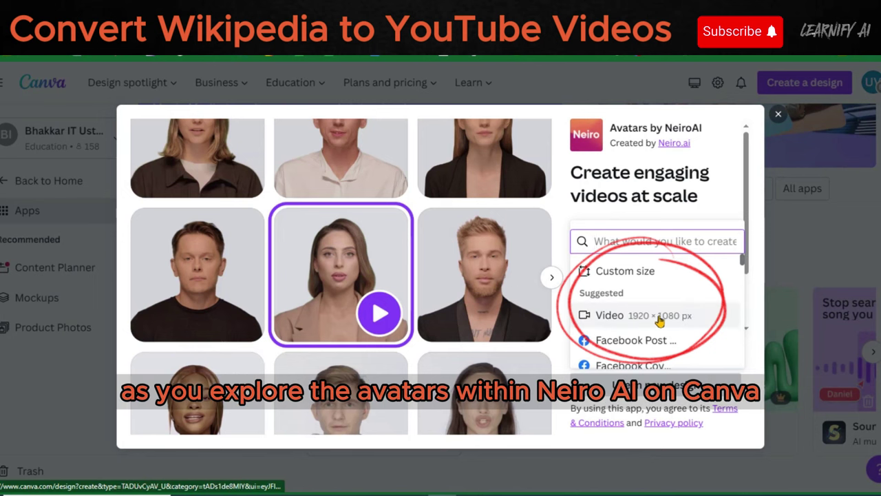
{"action": "left_click", "coordinate": [661, 317]}
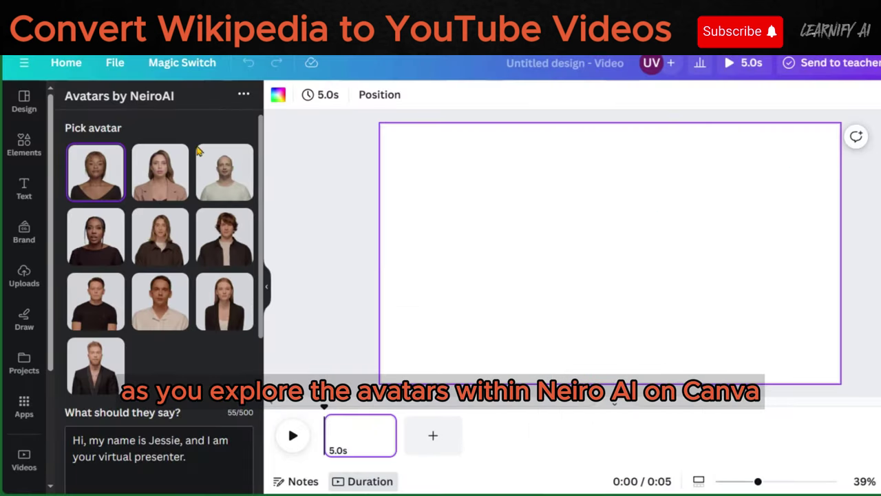
Pick the woman in the tan jacket as avatar, then select HeyGen's Scene 1 paragraph
{"action": "scroll", "coordinate": [155, 327], "scroll_direction": "down", "scroll_amount": 4}
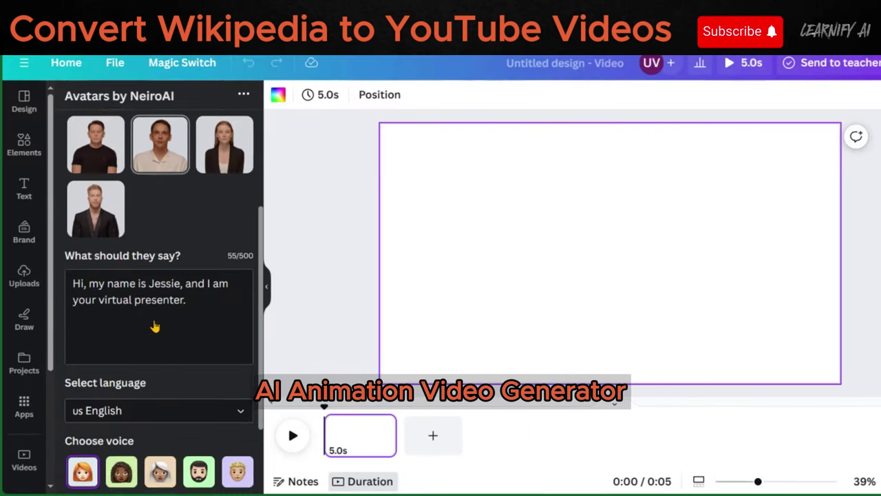
{"action": "scroll", "coordinate": [155, 326], "scroll_direction": "up", "scroll_amount": 2}
{"action": "scroll", "coordinate": [154, 326], "scroll_direction": "up", "scroll_amount": 3}
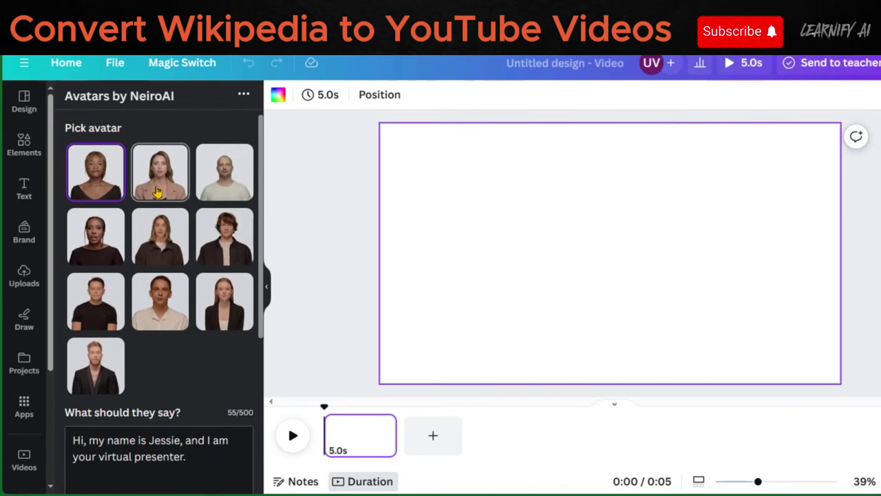
{"action": "left_click", "coordinate": [163, 187]}
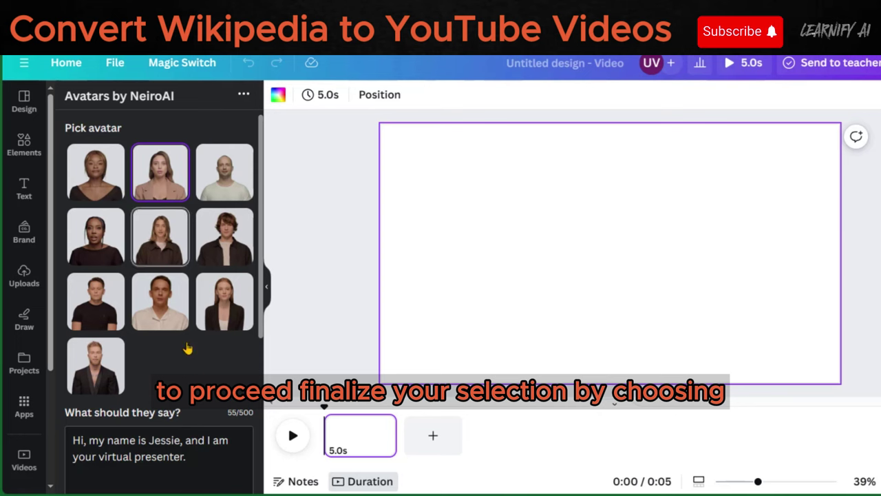
{"action": "scroll", "coordinate": [187, 349], "scroll_direction": "down", "scroll_amount": 3}
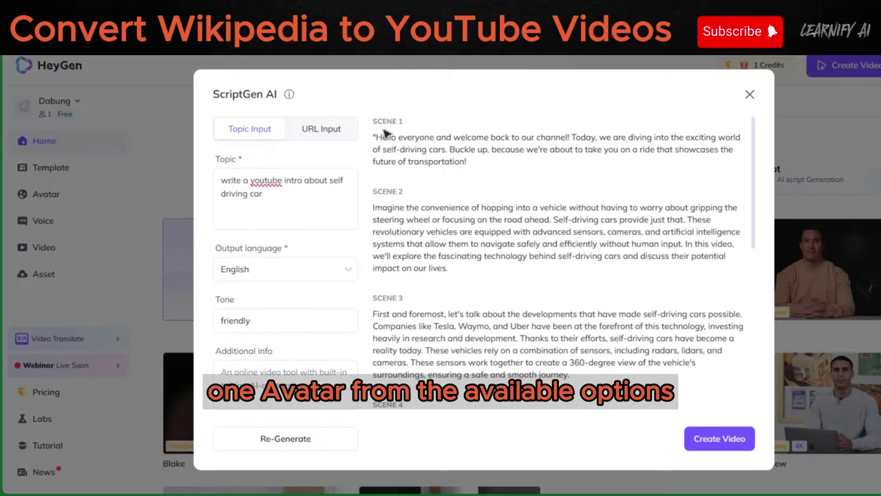
{"action": "left_click_drag", "start_coordinate": [374, 138], "coordinate": [487, 168]}
Paste HeyGen's Scene 1 intro into 'What should they say?' and keep US English as language
{"action": "right_click", "coordinate": [448, 150]}
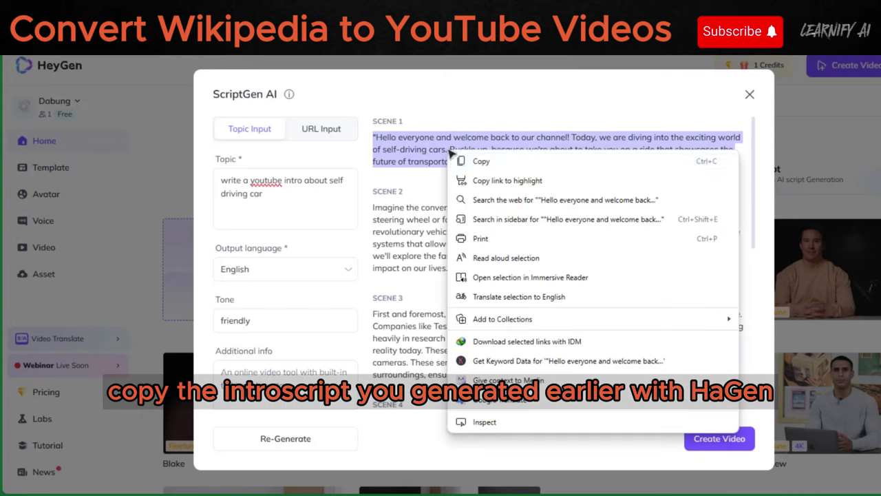
{"action": "left_click", "coordinate": [479, 163]}
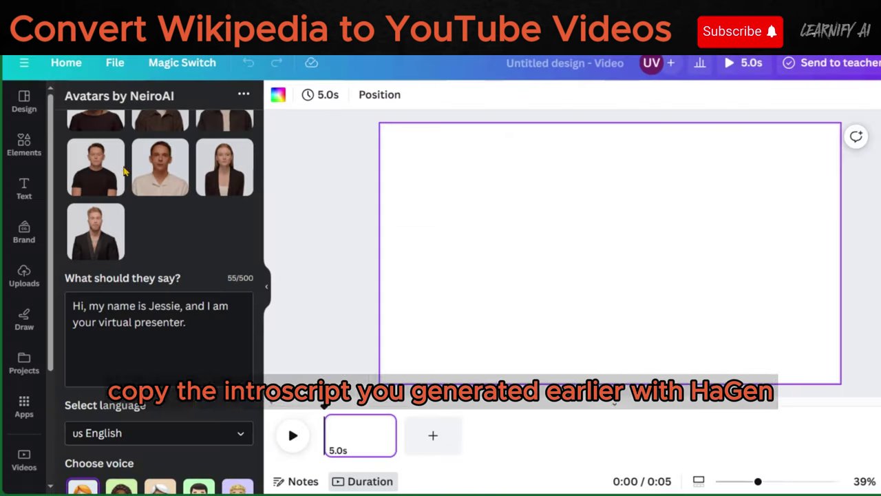
{"action": "key", "text": "ctrl+v"}
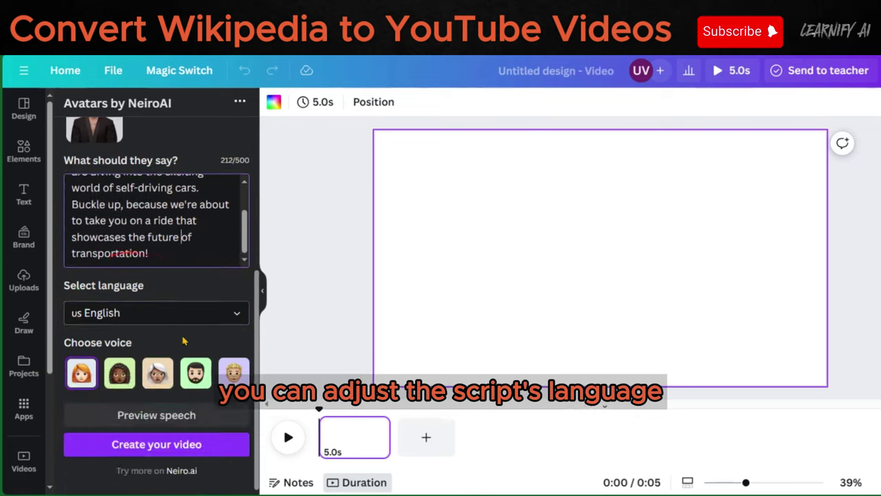
{"action": "left_click", "coordinate": [176, 265]}
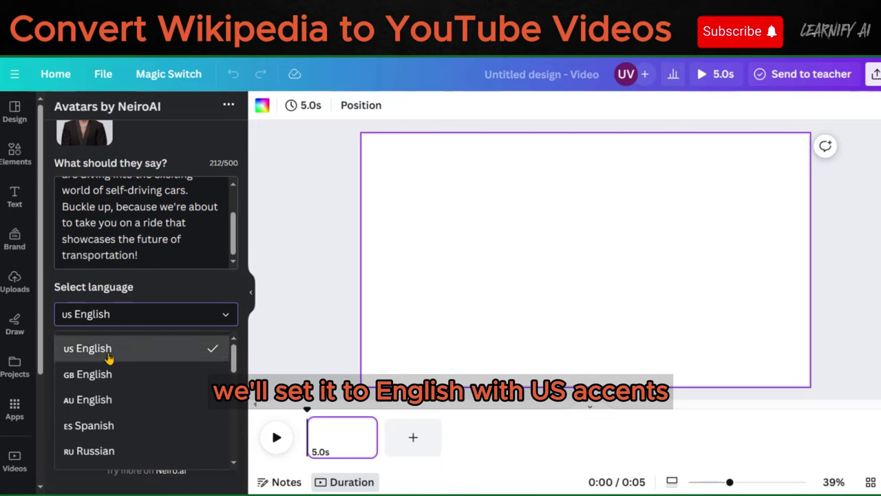
{"action": "left_click", "coordinate": [107, 354]}
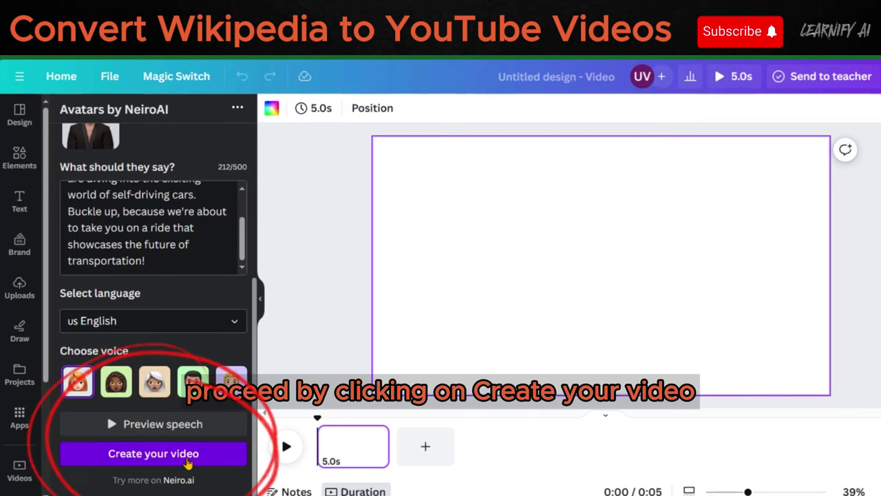
Generate the avatar video, then move and enlarge it to fill the page and preview it
{"action": "left_click", "coordinate": [194, 460]}
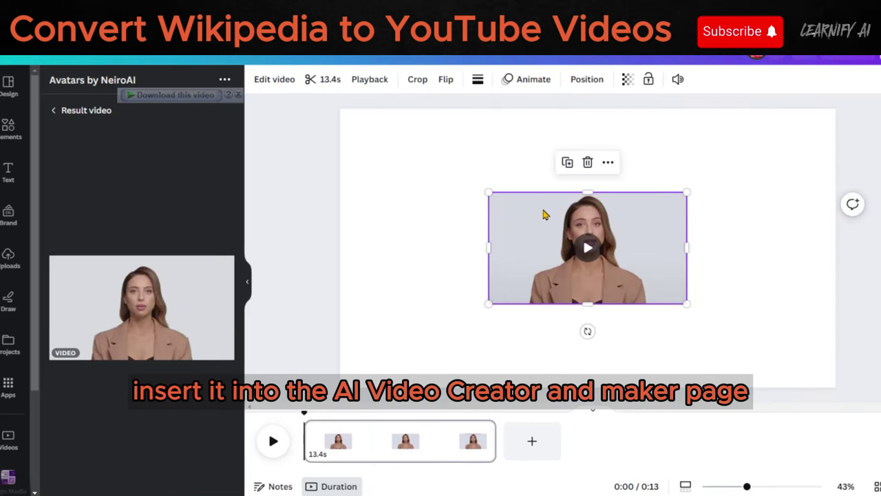
{"action": "left_click_drag", "start_coordinate": [447, 167], "coordinate": [375, 127]}
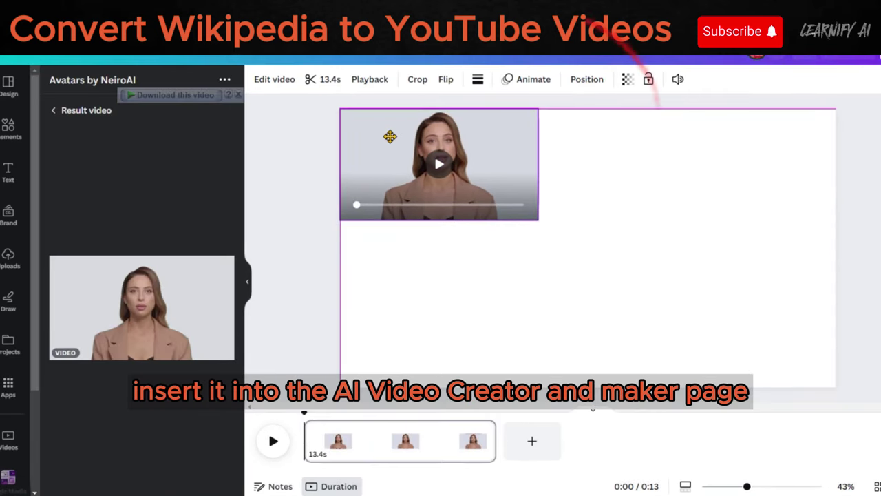
{"action": "left_click_drag", "start_coordinate": [538, 220], "coordinate": [843, 375]}
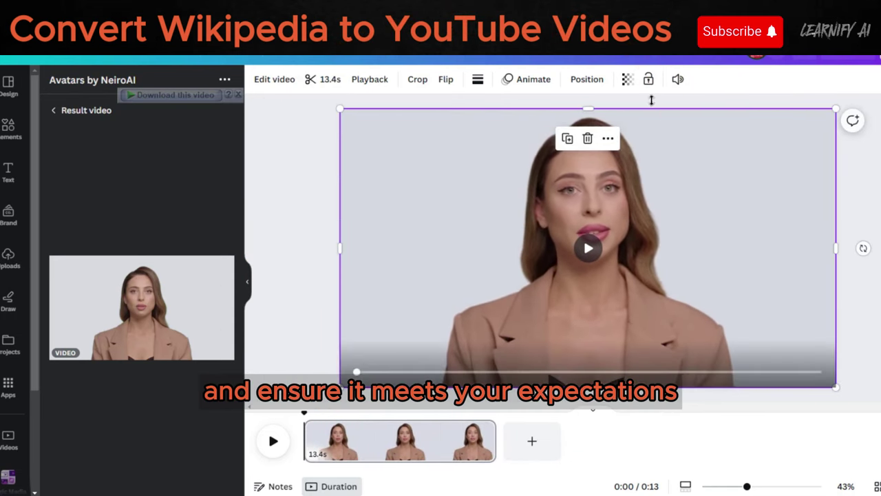
{"action": "left_click", "coordinate": [588, 248]}
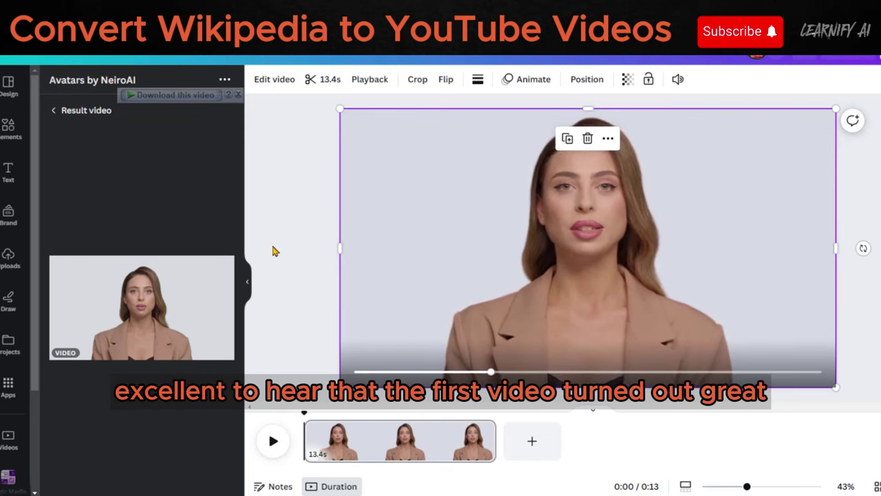
{"action": "left_click", "coordinate": [292, 206]}
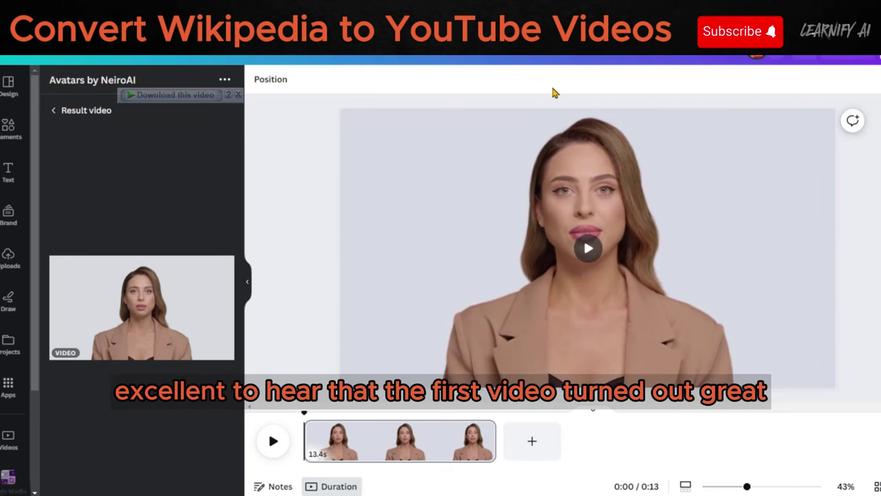
{"action": "left_click", "coordinate": [54, 111]}
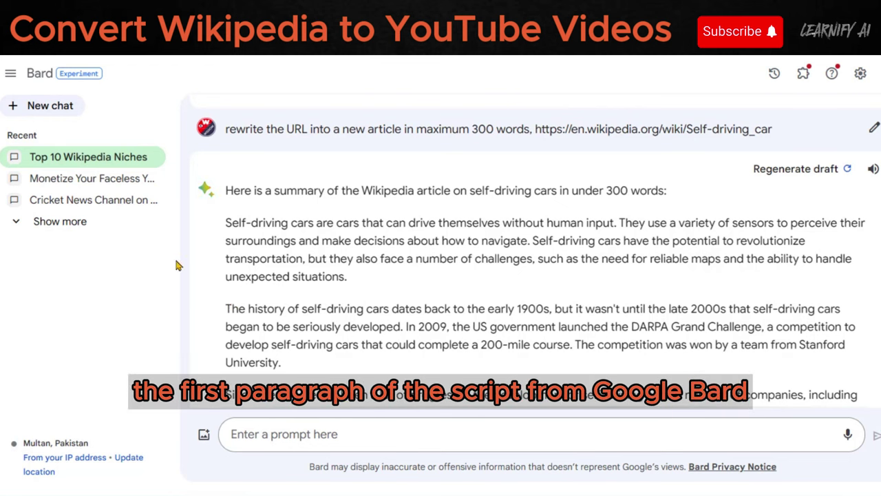
Select the whole first paragraph of Bard's self-driving car summary and copy it
{"action": "left_click_drag", "start_coordinate": [260, 231], "coordinate": [342, 245]}
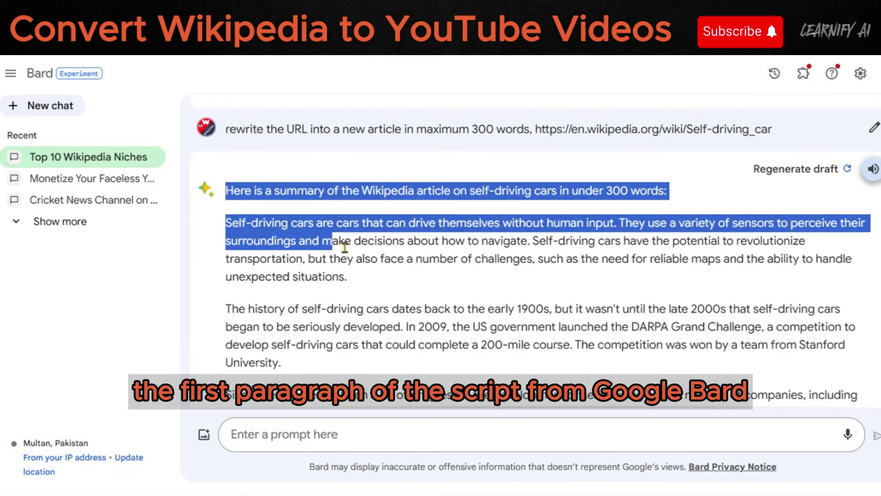
{"action": "left_click", "coordinate": [349, 265]}
{"action": "left_click_drag", "start_coordinate": [351, 285], "coordinate": [229, 223]}
{"action": "right_click", "coordinate": [228, 222]}
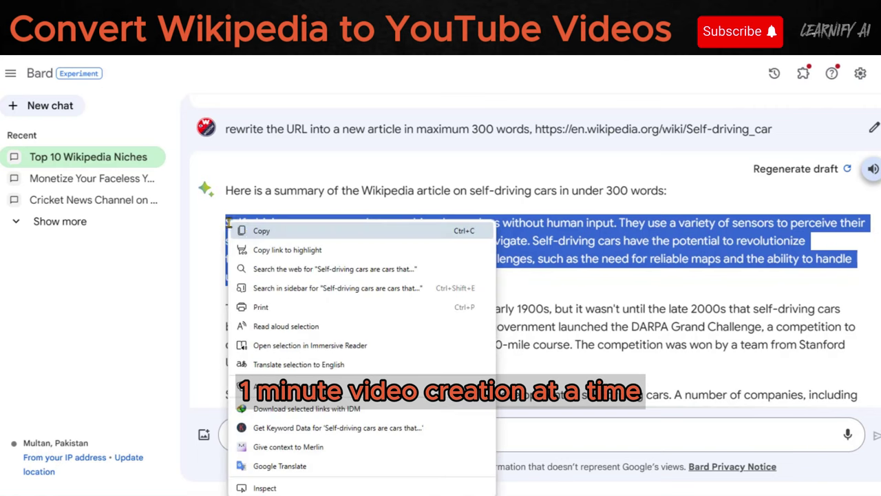
{"action": "left_click", "coordinate": [262, 233]}
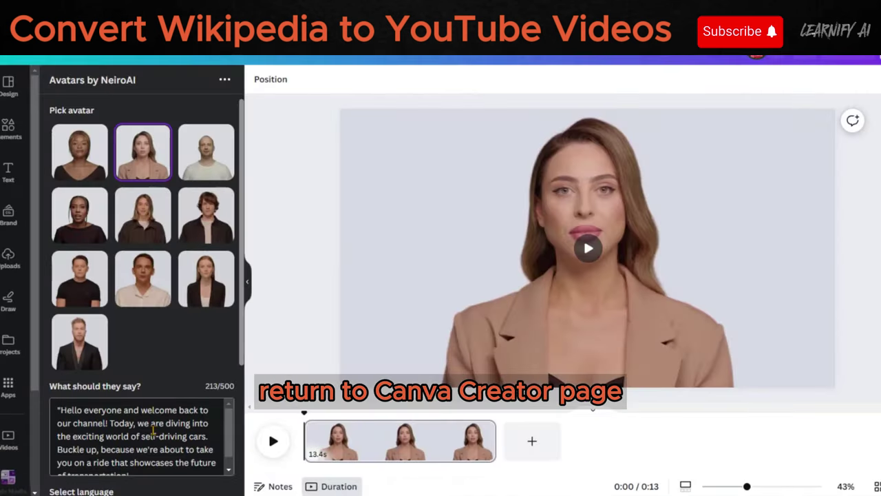
Replace the avatar script with the Bard paragraph and generate the 22.8 s avatar video
{"action": "left_click", "coordinate": [153, 430]}
{"action": "key", "text": "ctrl+a"}
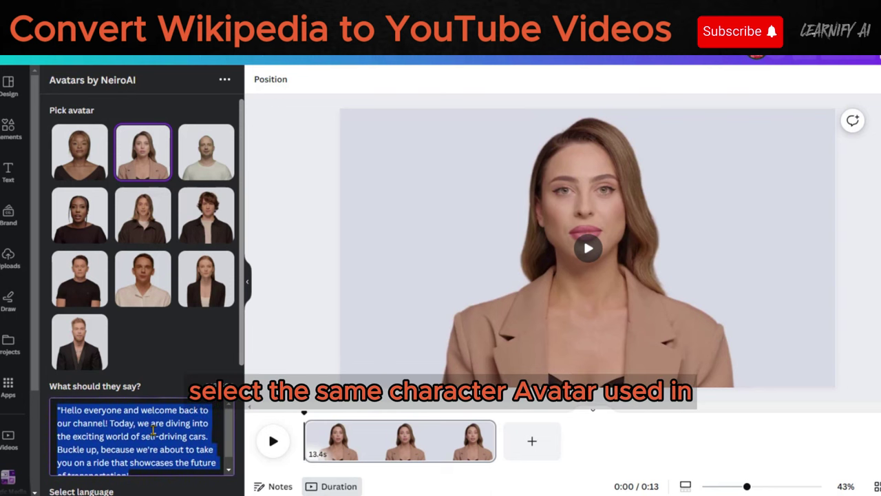
{"action": "right_click", "coordinate": [153, 430]}
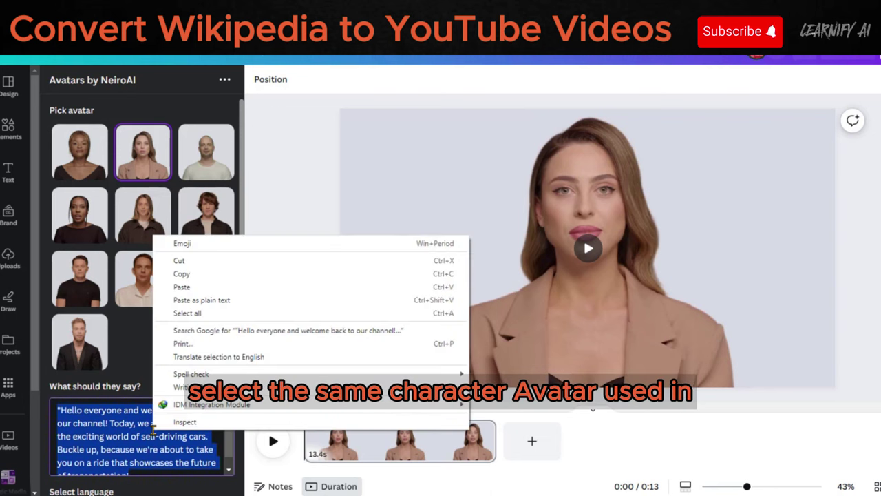
{"action": "left_click", "coordinate": [206, 288]}
{"action": "scroll", "coordinate": [219, 341], "scroll_direction": "down", "scroll_amount": 3}
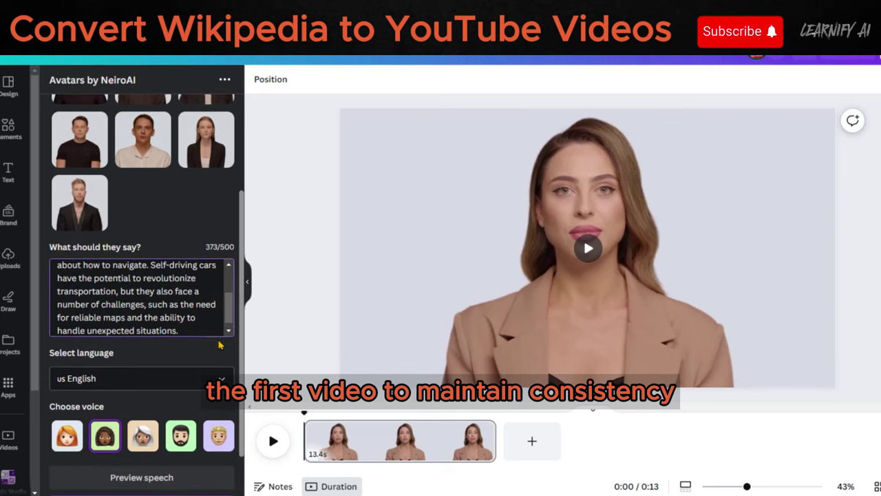
{"action": "scroll", "coordinate": [159, 303], "scroll_direction": "up", "scroll_amount": 3}
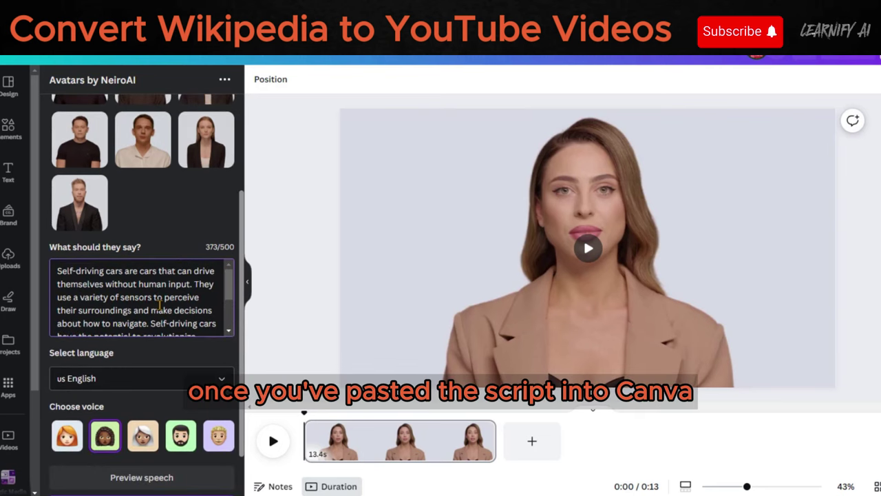
{"action": "scroll", "coordinate": [160, 304], "scroll_direction": "down", "scroll_amount": 4}
{"action": "left_click", "coordinate": [189, 329]}
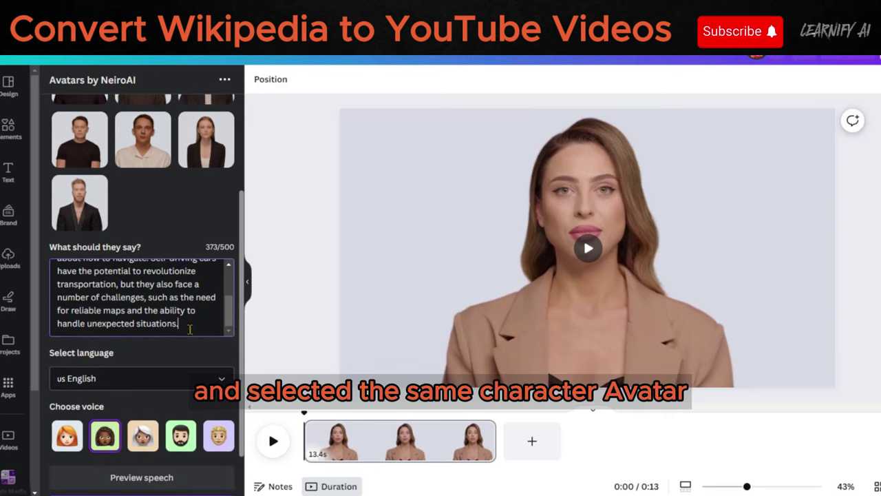
{"action": "scroll", "coordinate": [169, 385], "scroll_direction": "down", "scroll_amount": 1}
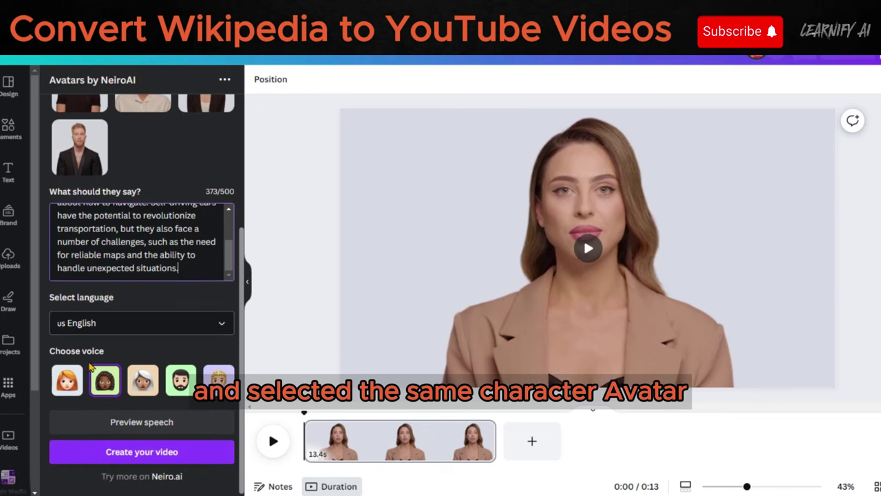
{"action": "left_click", "coordinate": [156, 453]}
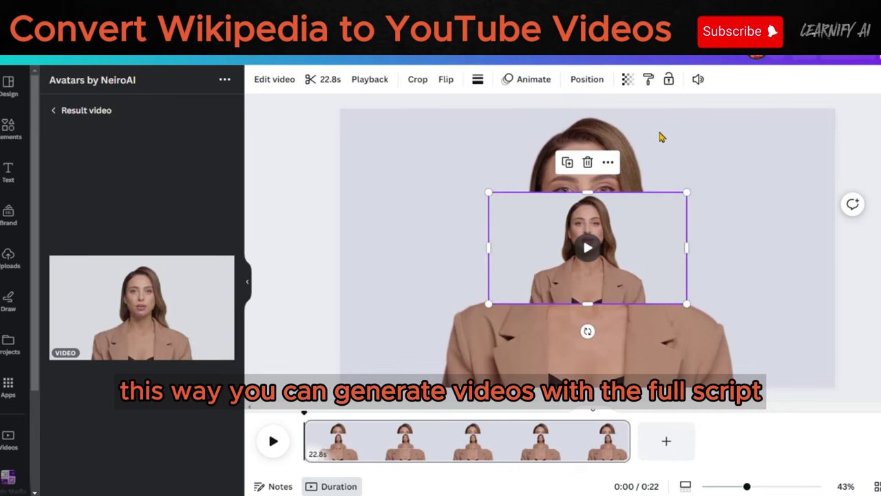
Put the new avatar video on a second page filling it, then add a blank page
{"action": "left_click_drag", "start_coordinate": [642, 226], "coordinate": [717, 432]}
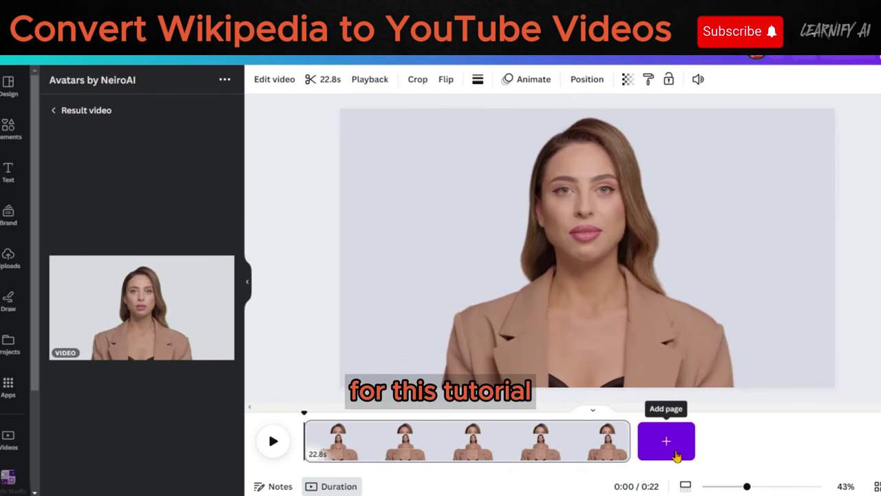
{"action": "left_click", "coordinate": [675, 453]}
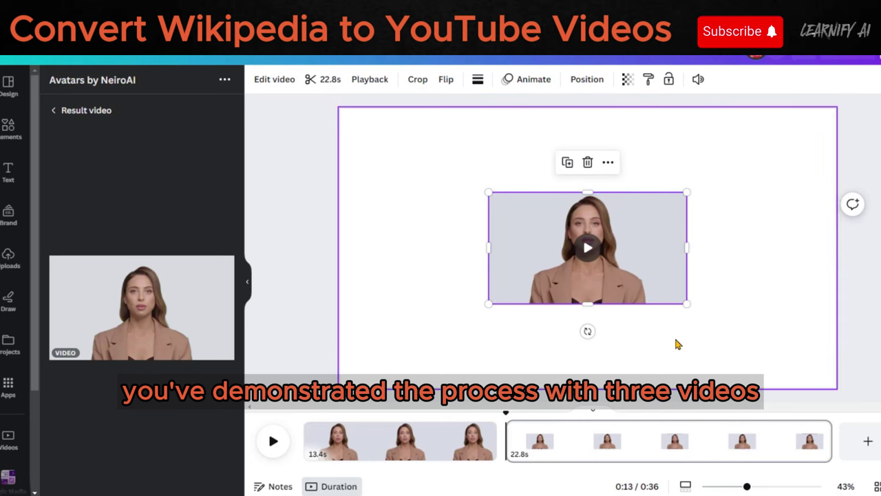
{"action": "left_click_drag", "start_coordinate": [551, 234], "coordinate": [400, 146]}
{"action": "left_click_drag", "start_coordinate": [539, 221], "coordinate": [855, 357]}
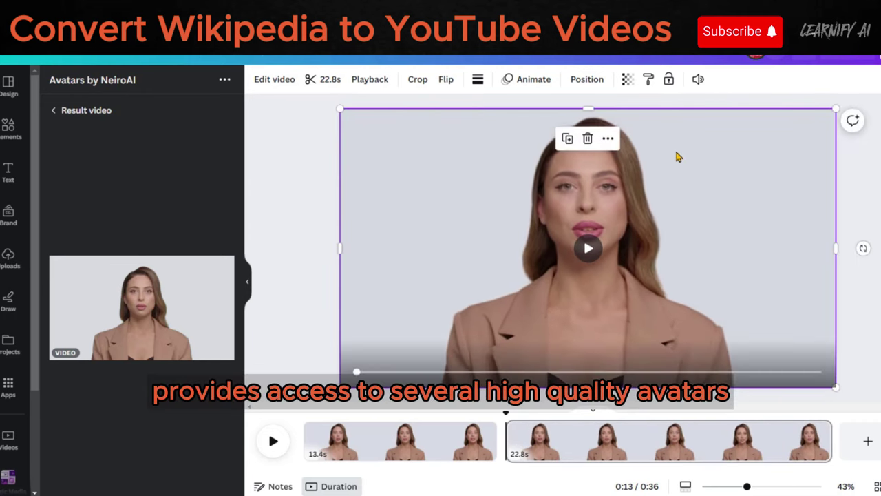
{"action": "key", "text": "ctrl+Return"}
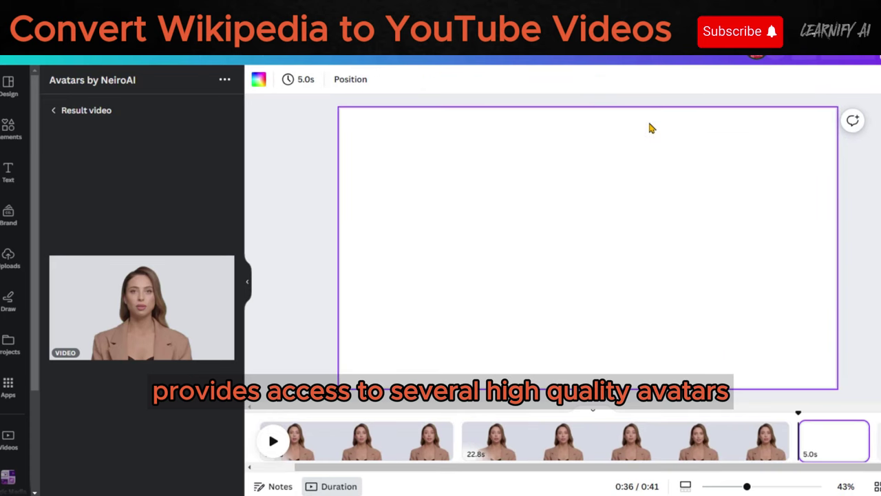
Replace the old script with the new 217-character Bard text as plain text and generate the video
{"action": "left_click", "coordinate": [53, 112]}
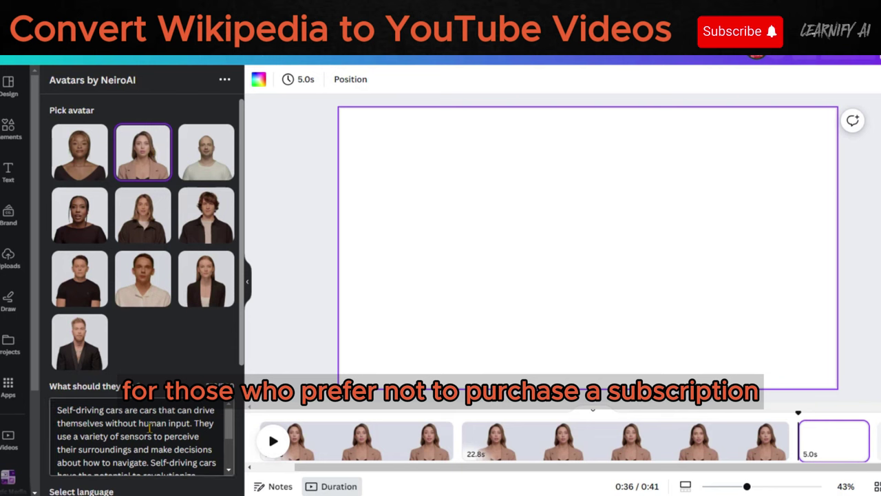
{"action": "scroll", "coordinate": [149, 427], "scroll_direction": "down", "scroll_amount": 3}
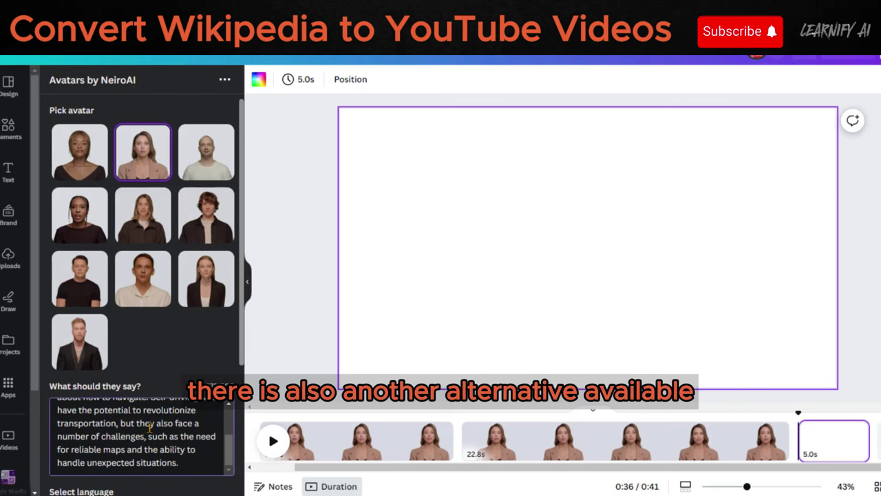
{"action": "key", "text": "ctrl+a"}
{"action": "key", "text": "BackSpace"}
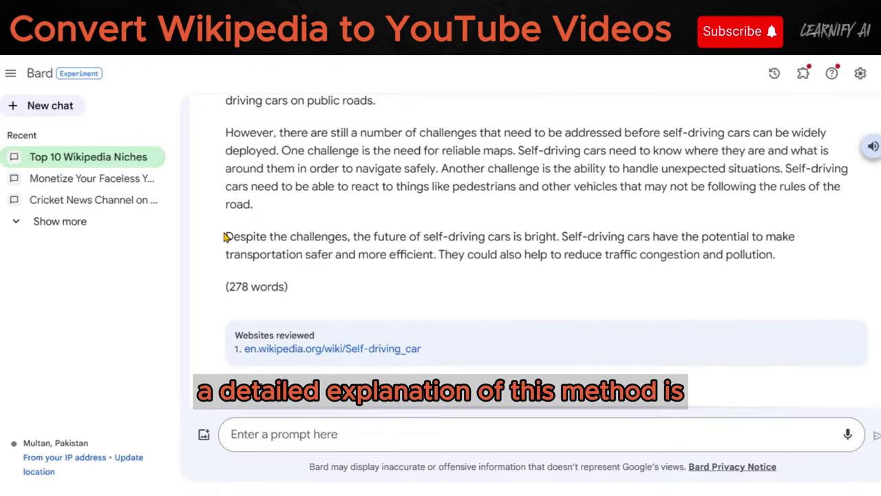
{"action": "left_click_drag", "start_coordinate": [227, 236], "coordinate": [411, 239]}
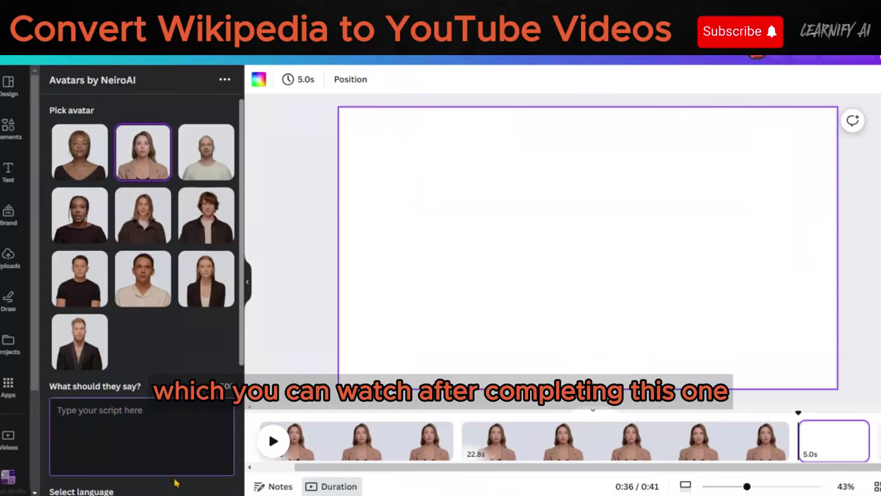
{"action": "right_click", "coordinate": [110, 429]}
{"action": "left_click", "coordinate": [133, 342]}
{"action": "scroll", "coordinate": [134, 331], "scroll_direction": "down", "scroll_amount": 2}
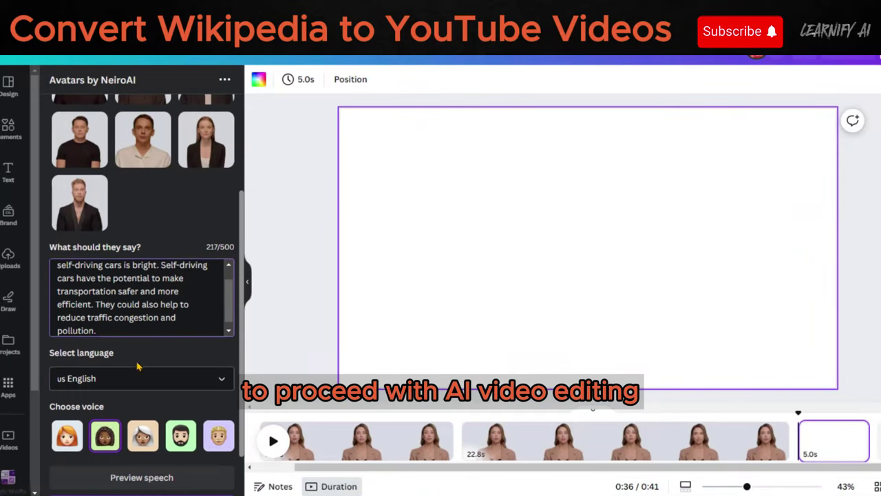
{"action": "scroll", "coordinate": [131, 309], "scroll_direction": "up", "scroll_amount": 2}
{"action": "scroll", "coordinate": [131, 310], "scroll_direction": "down", "scroll_amount": 4}
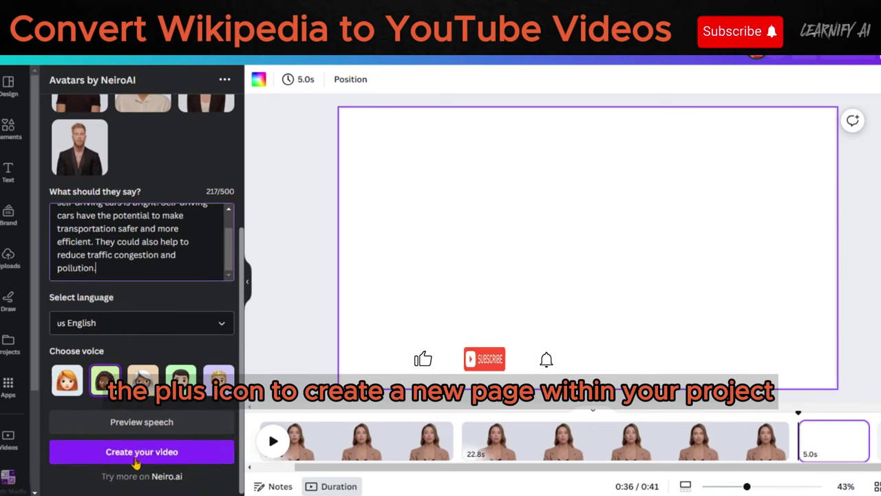
{"action": "left_click", "coordinate": [138, 453]}
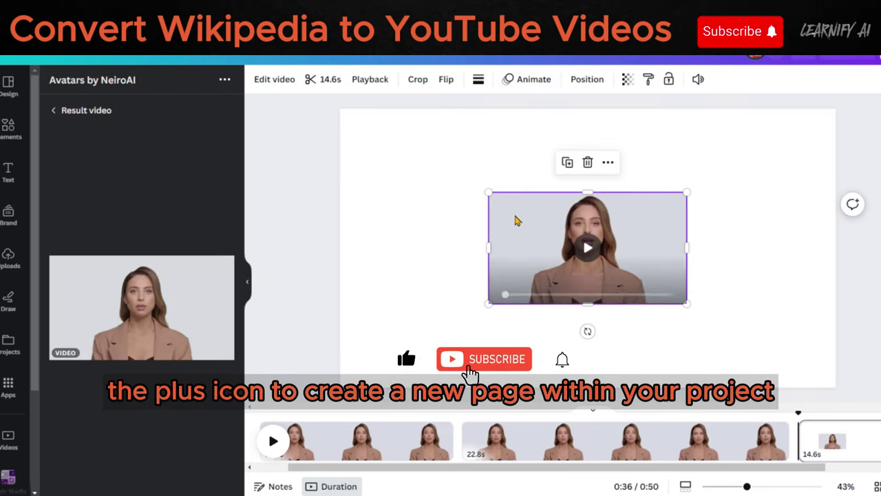
Move the 14.6 s avatar video to the top-left and enlarge it to fill the third page
{"action": "left_click_drag", "start_coordinate": [509, 212], "coordinate": [403, 156]}
{"action": "left_click_drag", "start_coordinate": [536, 219], "coordinate": [847, 365]}
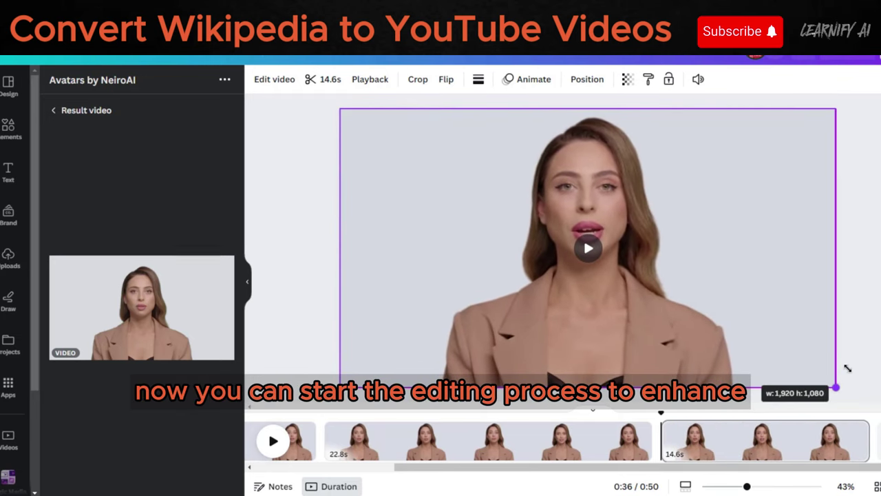
{"action": "left_click_drag", "start_coordinate": [491, 468], "coordinate": [325, 480]}
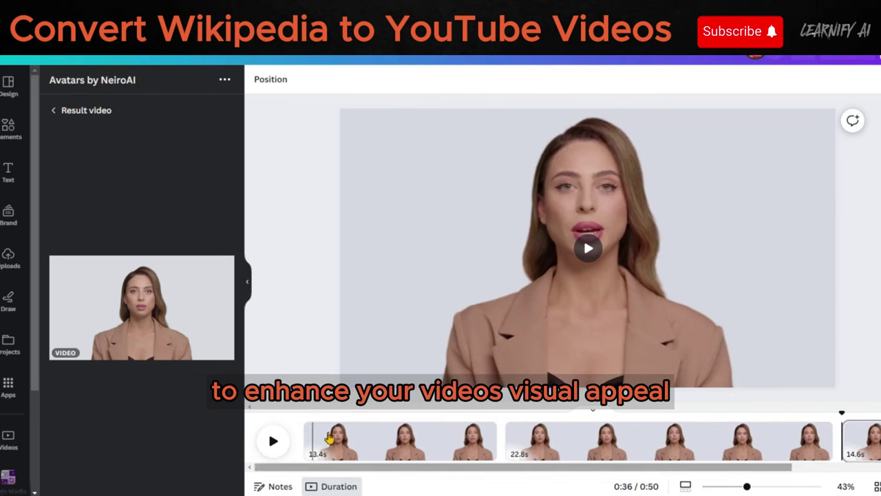
Apply Background Remover to the first page's avatar video
{"action": "left_click", "coordinate": [381, 443]}
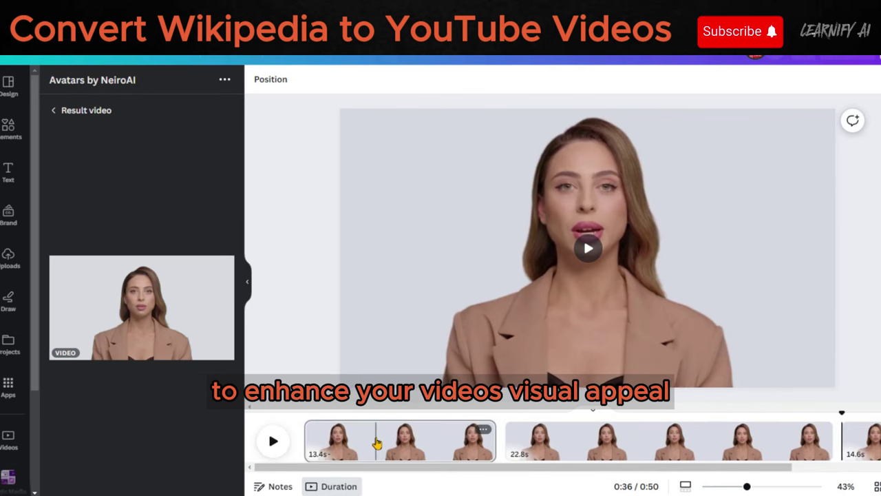
{"action": "left_click", "coordinate": [413, 251]}
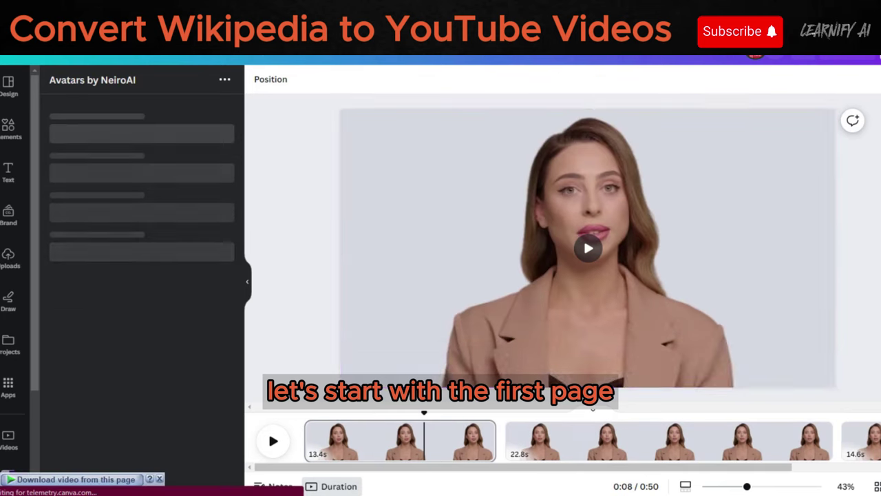
{"action": "left_click", "coordinate": [466, 212]}
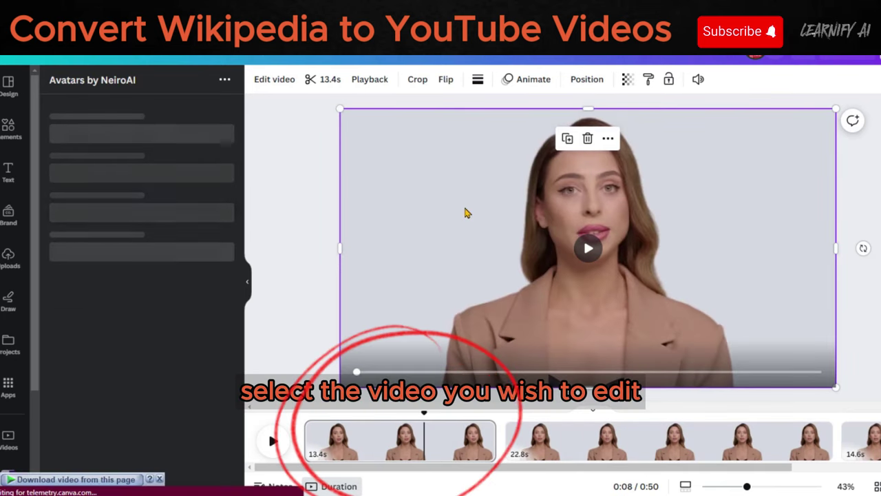
{"action": "left_click", "coordinate": [271, 81]}
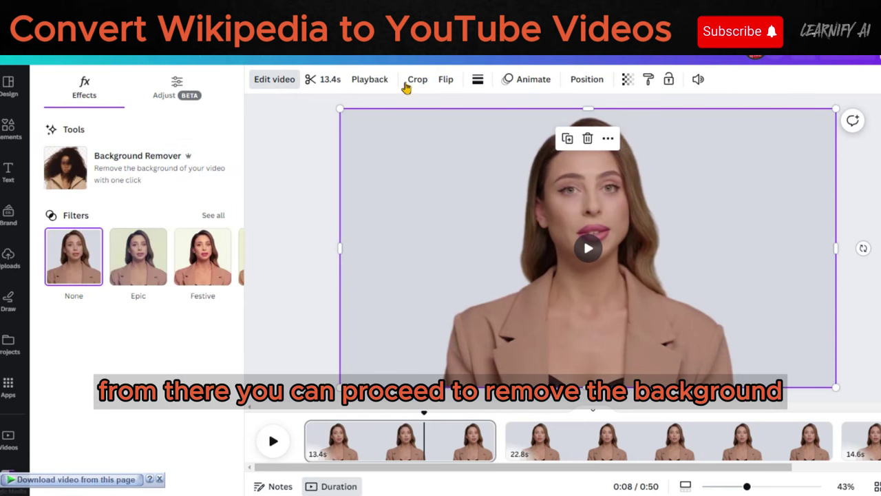
{"action": "left_click", "coordinate": [138, 181]}
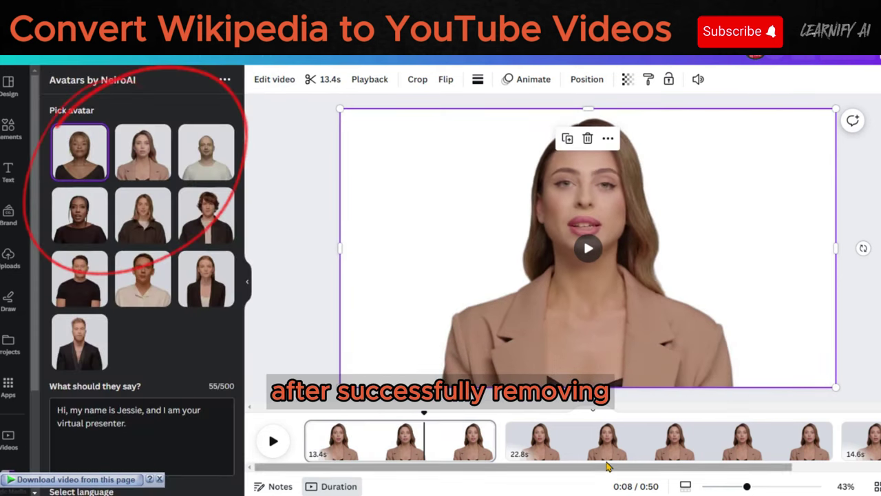
Apply Background Remover to the second and third pages' avatar videos
{"action": "left_click", "coordinate": [607, 457]}
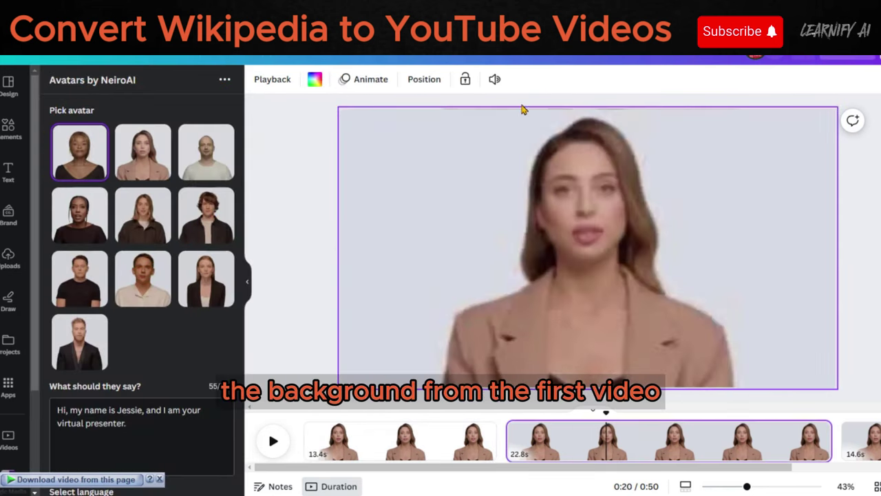
{"action": "left_click", "coordinate": [275, 83]}
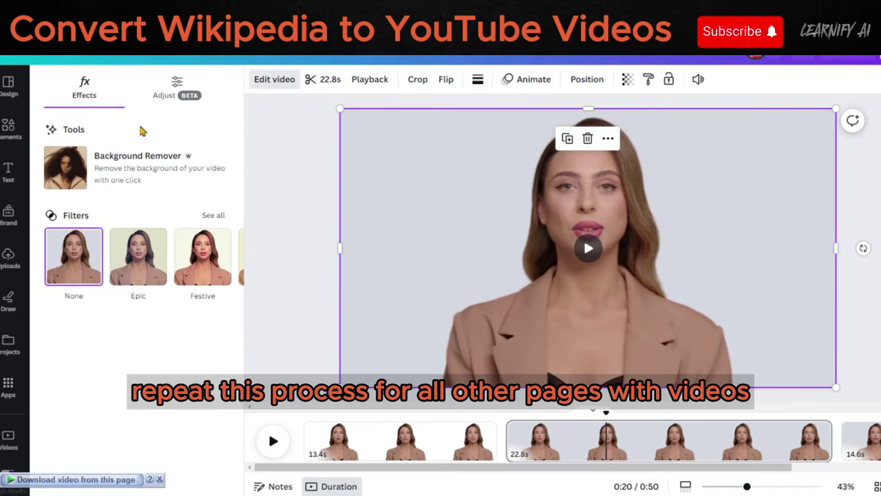
{"action": "left_click", "coordinate": [112, 164]}
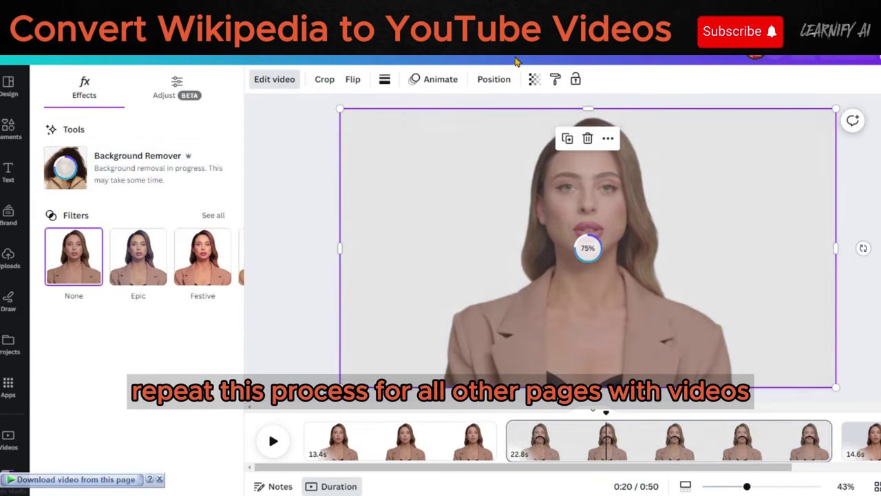
{"action": "left_click_drag", "start_coordinate": [712, 471], "coordinate": [854, 471]}
{"action": "left_click", "coordinate": [765, 440]}
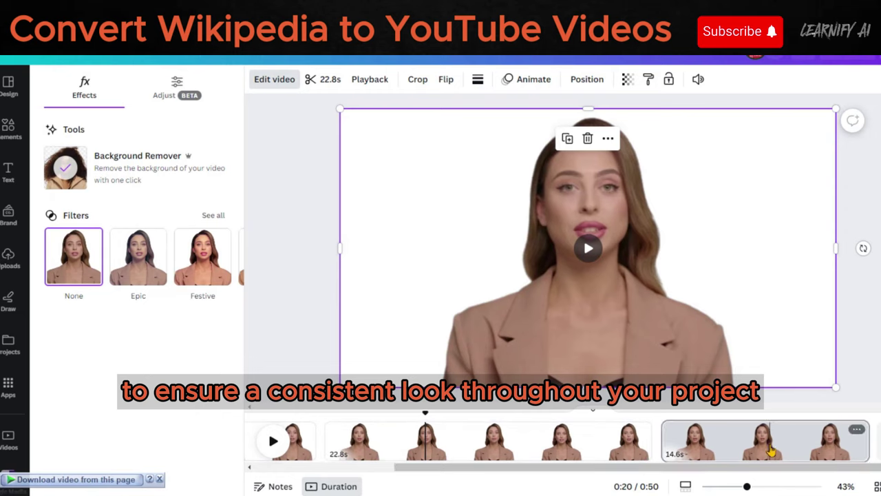
{"action": "left_click", "coordinate": [427, 192]}
{"action": "left_click", "coordinate": [272, 79]}
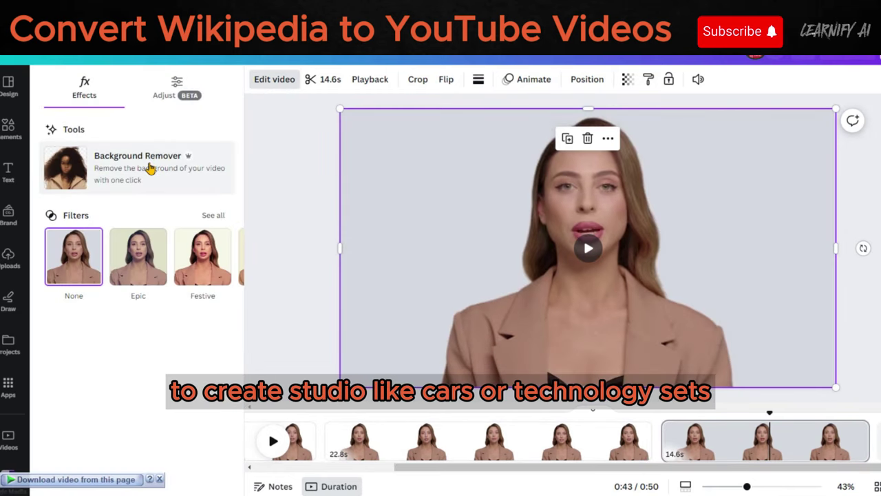
{"action": "left_click", "coordinate": [149, 170]}
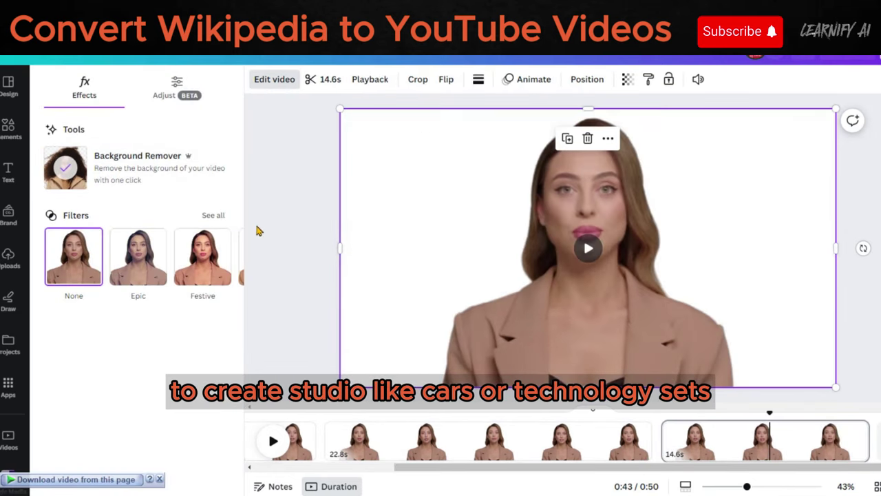
{"action": "left_click", "coordinate": [292, 213]}
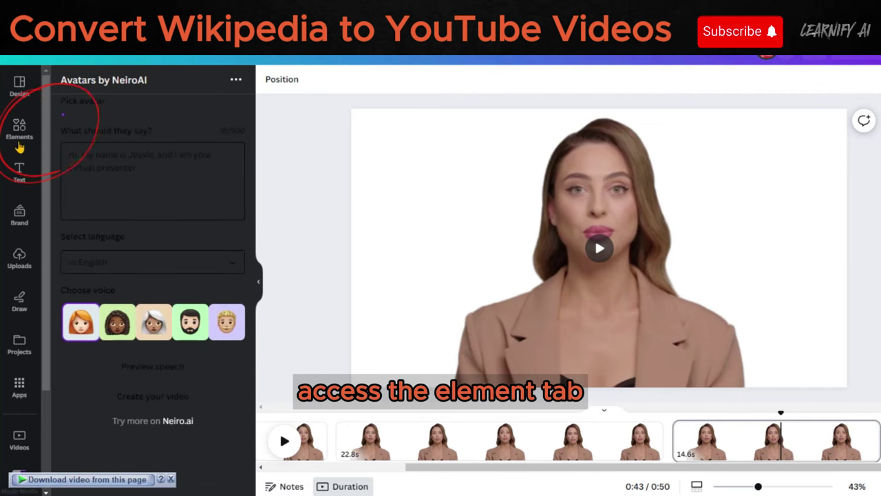
Search the Elements photos for 'studio self drive background'
{"action": "left_click", "coordinate": [19, 128]}
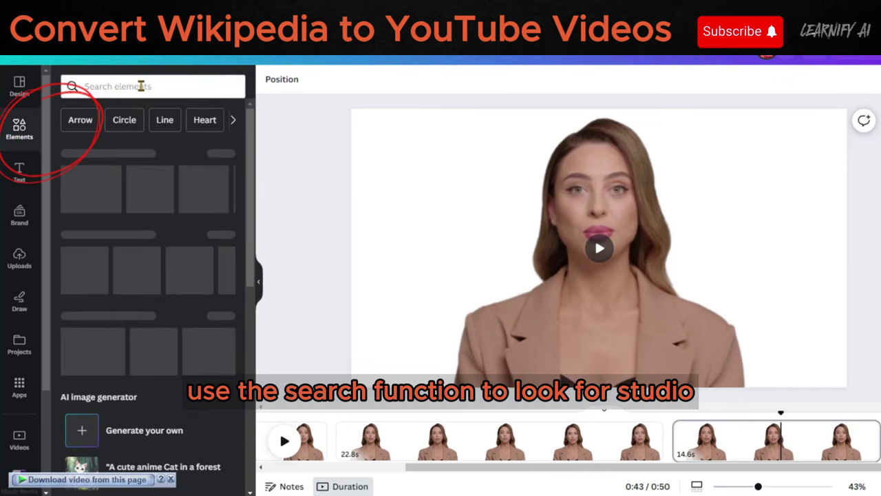
{"action": "left_click", "coordinate": [140, 86]}
{"action": "type", "text": "st"}
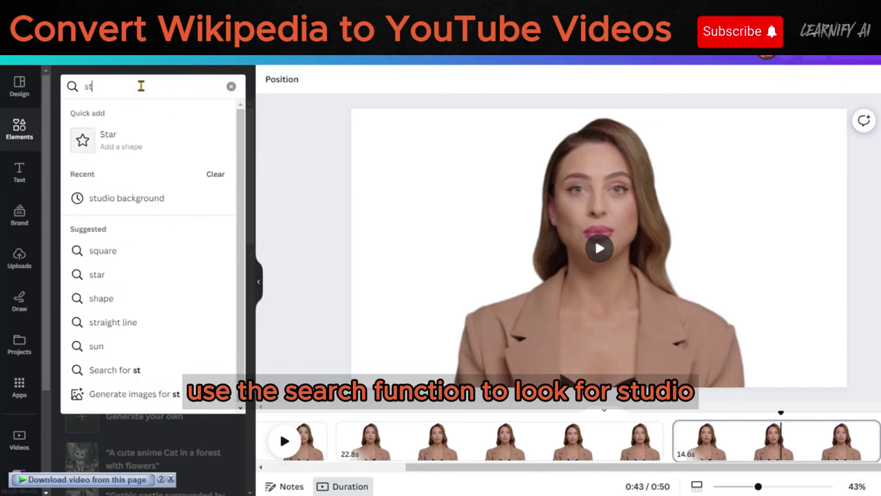
{"action": "type", "text": "udeo"}
{"action": "left_click", "coordinate": [140, 135]}
{"action": "left_click", "coordinate": [152, 118]}
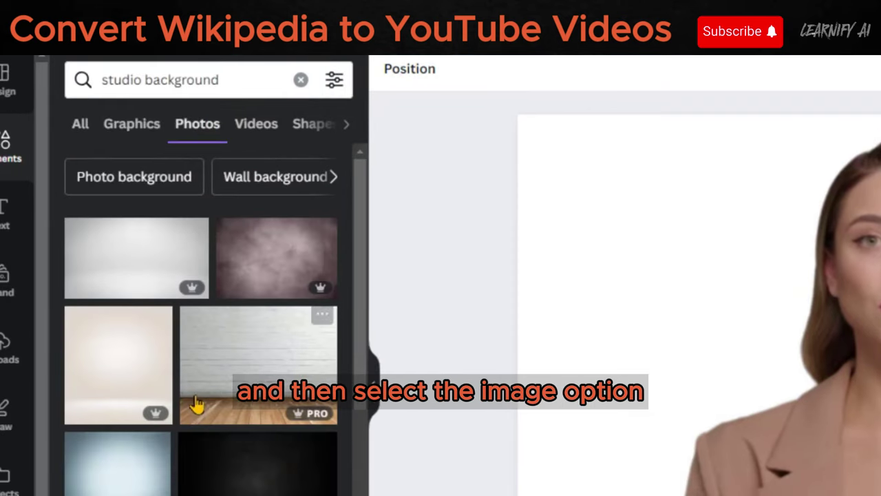
{"action": "scroll", "coordinate": [196, 404], "scroll_direction": "down", "scroll_amount": 5}
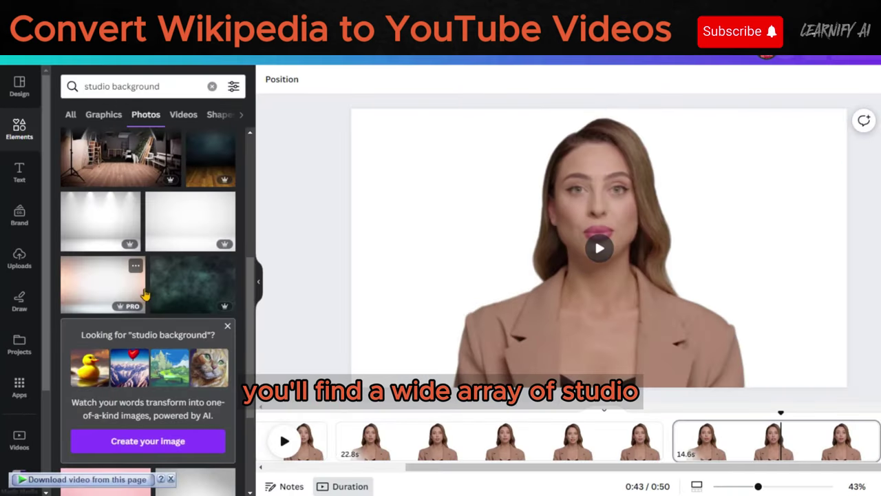
{"action": "scroll", "coordinate": [144, 295], "scroll_direction": "up", "scroll_amount": 5}
{"action": "left_click", "coordinate": [111, 86]}
{"action": "type", "text": "technolo"}
{"action": "key", "text": "BackSpace"}
{"action": "key", "text": "BackSpace"}
{"action": "key", "text": "BackSpace"}
{"action": "key", "text": "BackSpace"}
{"action": "key", "text": "BackSpace"}
{"action": "key", "text": "BackSpace"}
{"action": "key", "text": "BackSpace"}
{"action": "key", "text": "BackSpace"}
{"action": "type", "text": "self drive"}
{"action": "key", "text": "Return"}
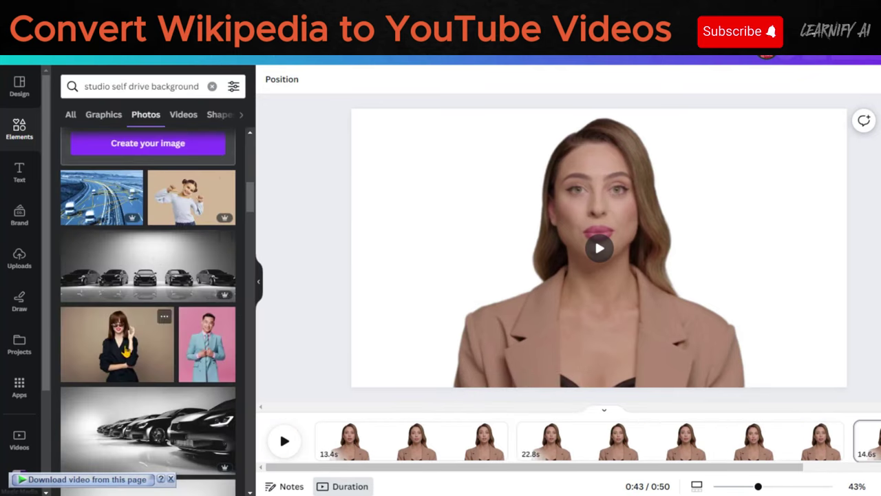
Add the car-studio photo, resize it to fill the page, and layer it behind the presenter
{"action": "left_click", "coordinate": [141, 269]}
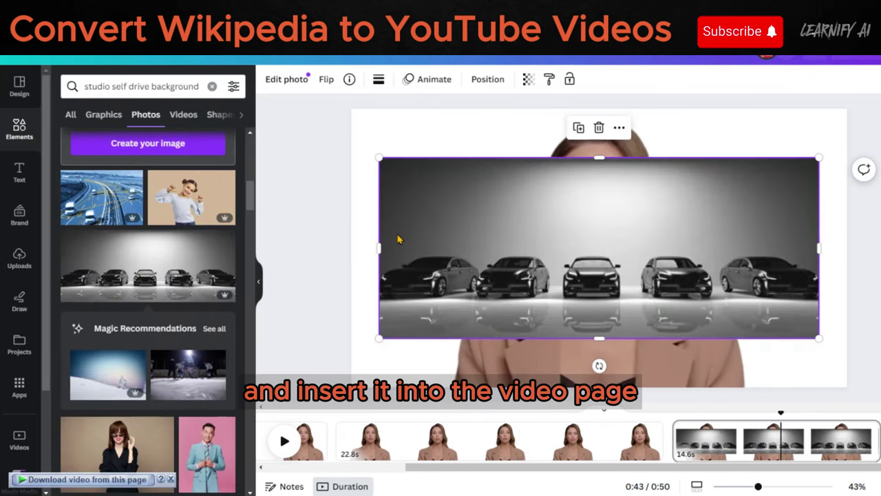
{"action": "left_click_drag", "start_coordinate": [398, 239], "coordinate": [370, 182]}
{"action": "left_click_drag", "start_coordinate": [791, 295], "coordinate": [880, 458]}
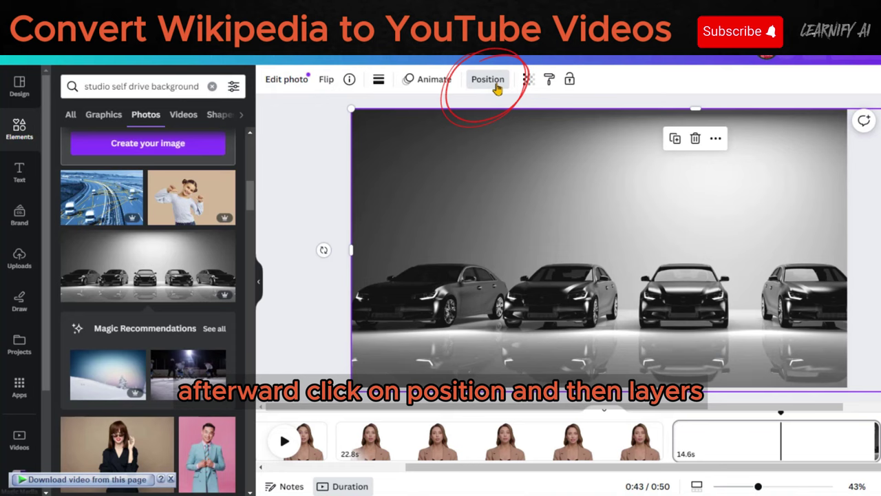
{"action": "left_click", "coordinate": [488, 79]}
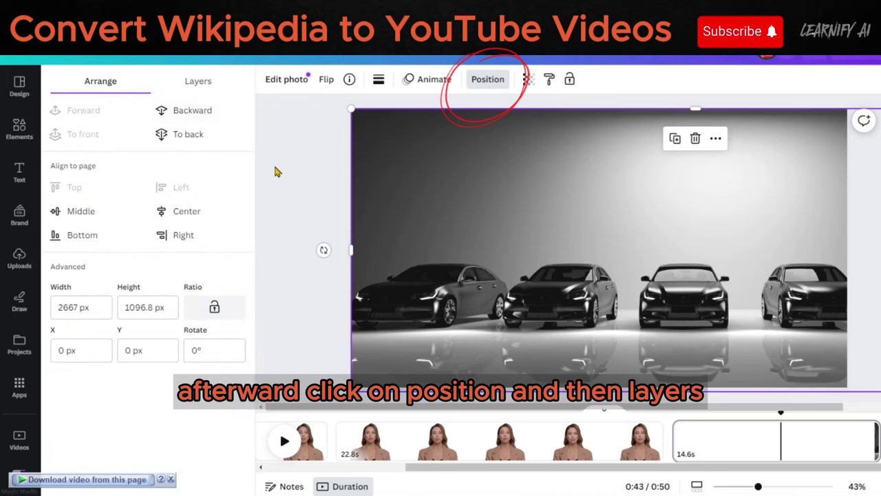
{"action": "left_click", "coordinate": [203, 84]}
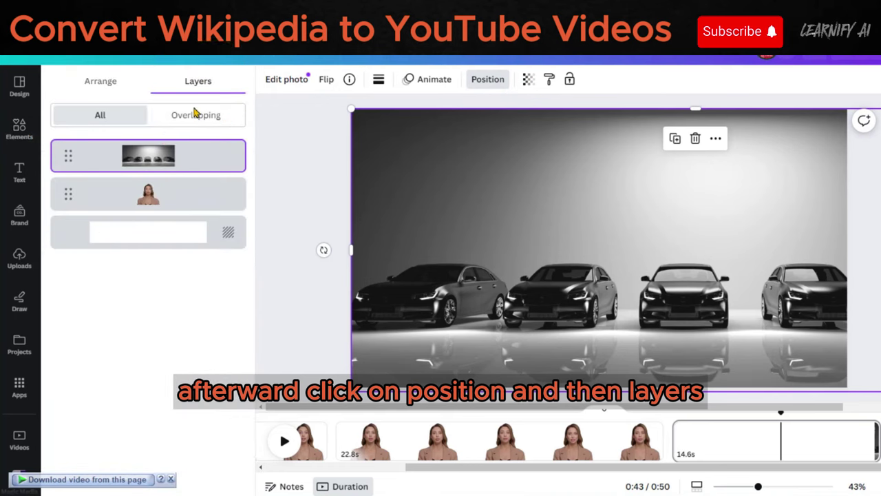
{"action": "left_click_drag", "start_coordinate": [172, 178], "coordinate": [170, 196]}
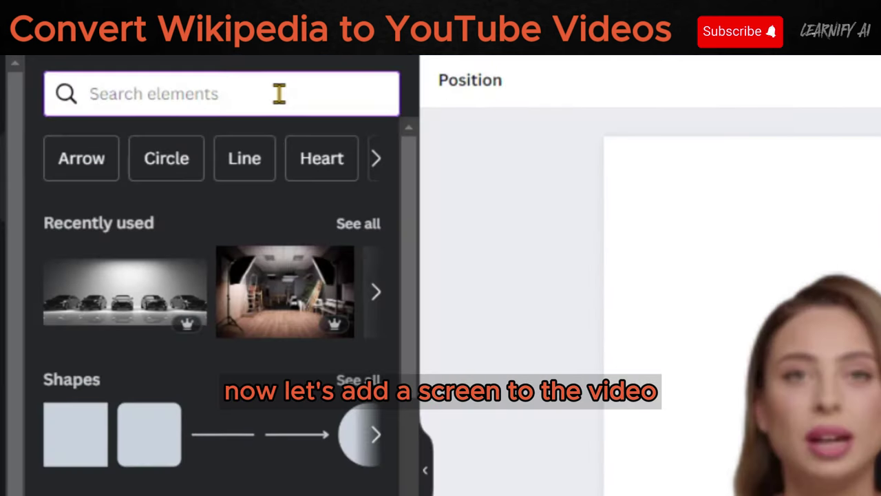
Add a landscape rectangle frame right of the presenter and layer it behind her
{"action": "type", "text": "rectanble"}
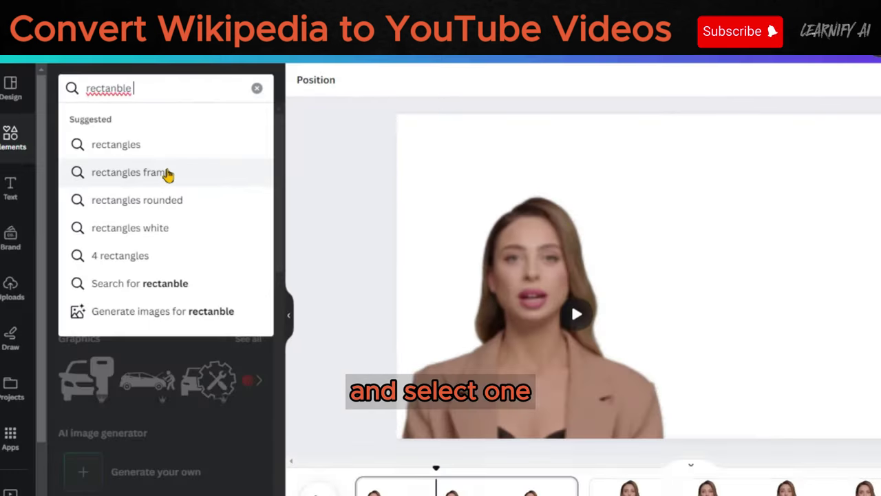
{"action": "left_click", "coordinate": [167, 233]}
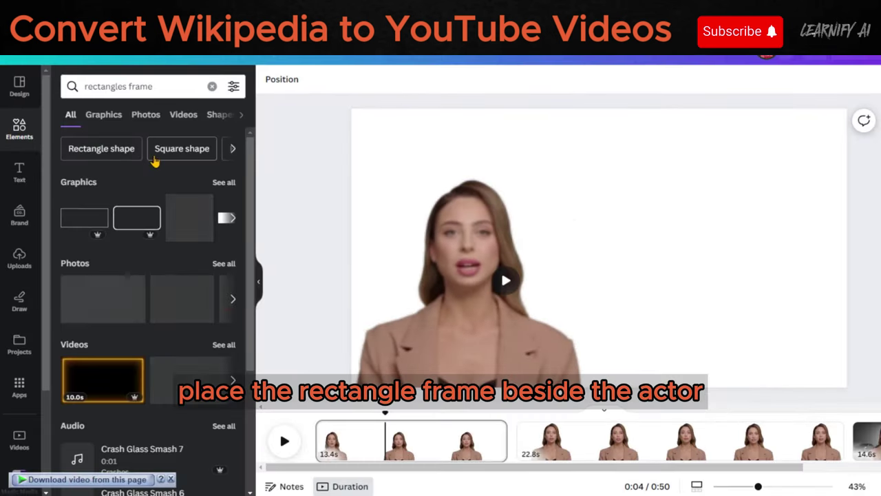
{"action": "left_click_drag", "start_coordinate": [208, 343], "coordinate": [762, 210]}
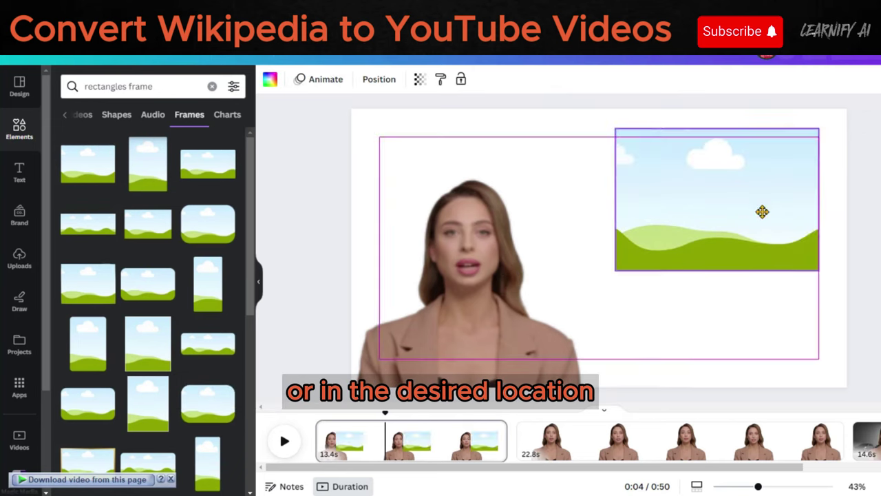
{"action": "left_click_drag", "start_coordinate": [616, 269], "coordinate": [596, 299]}
{"action": "left_click", "coordinate": [668, 175]}
{"action": "left_click_drag", "start_coordinate": [669, 175], "coordinate": [778, 109]}
{"action": "left_click", "coordinate": [599, 79]}
{"action": "left_click_drag", "start_coordinate": [148, 155], "coordinate": [162, 194]}
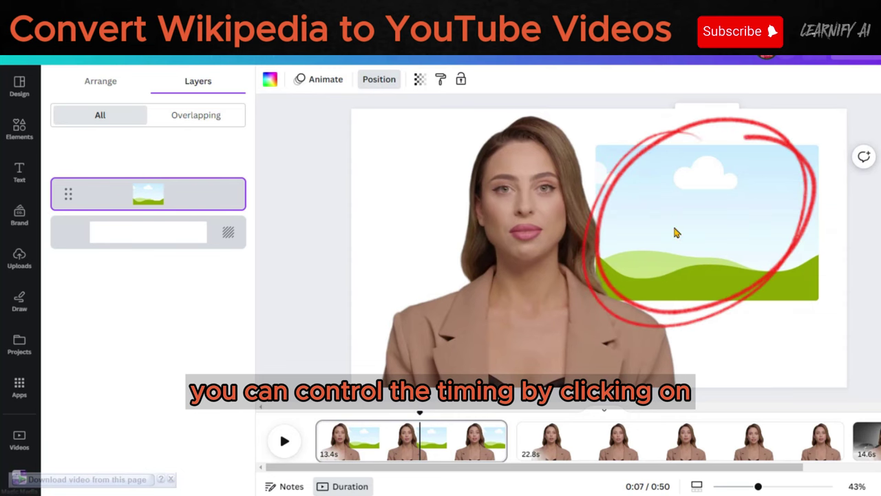
Trim the element's timing so it starts later in the page, at 9.8 seconds
{"action": "right_click", "coordinate": [675, 232]}
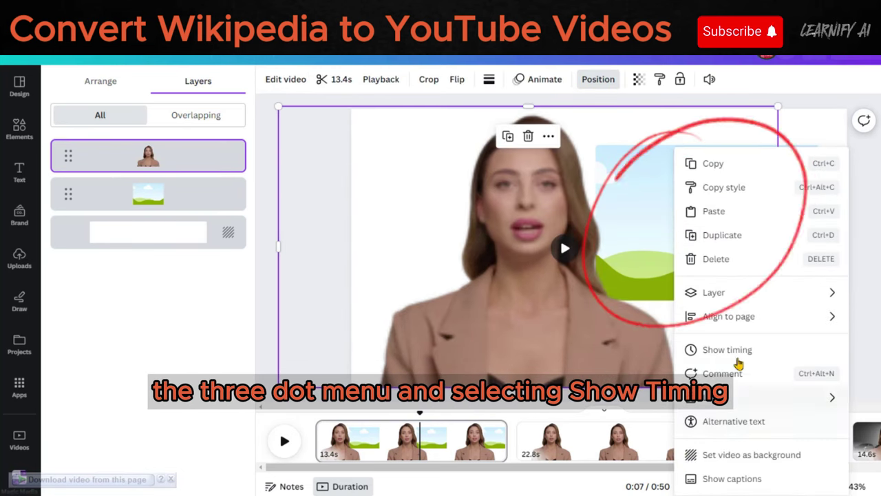
{"action": "left_click", "coordinate": [737, 352]}
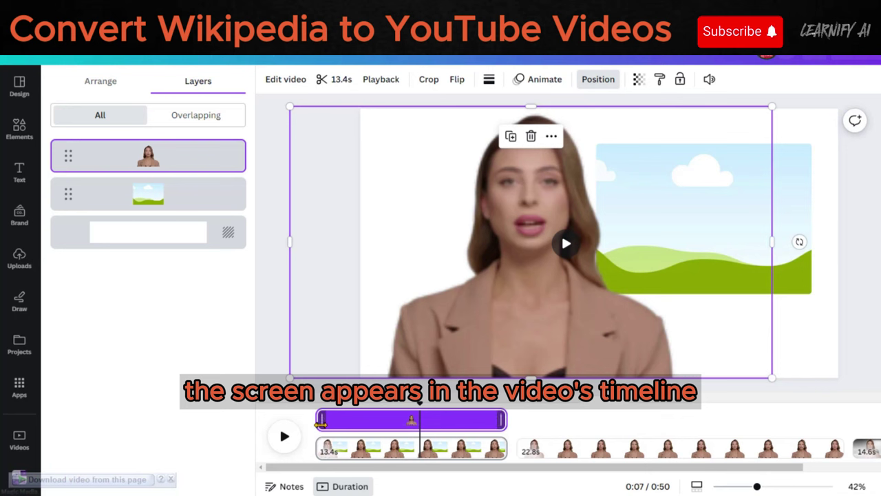
{"action": "left_click_drag", "start_coordinate": [321, 423], "coordinate": [372, 424]}
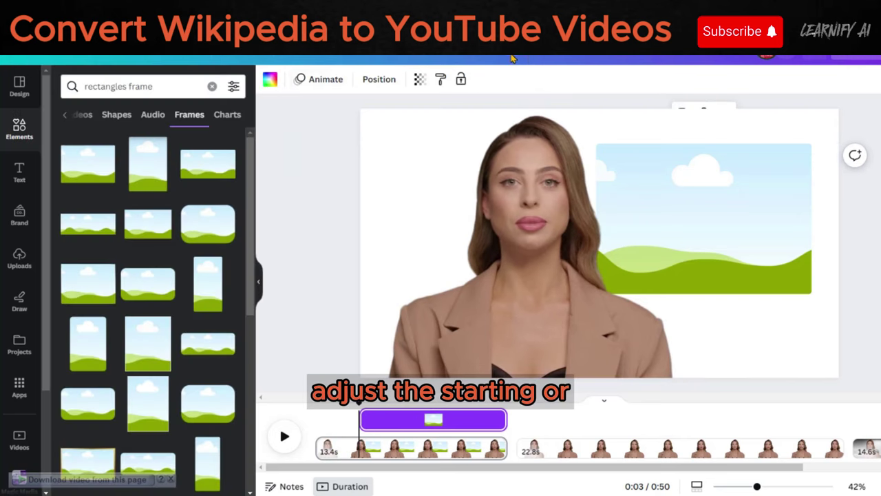
Search videos for 'self driving car' and drop a clip into the frame
{"action": "left_click", "coordinate": [212, 88]}
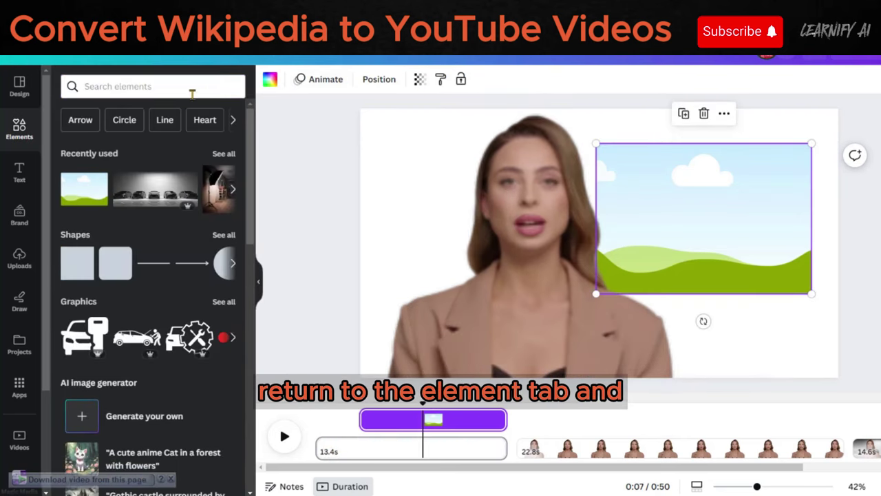
{"action": "left_click", "coordinate": [175, 88]}
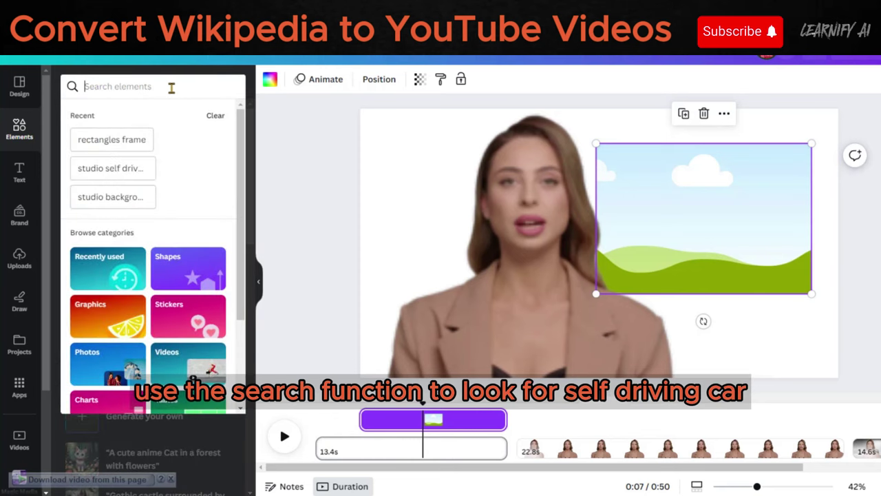
{"action": "type", "text": "self drivin c"}
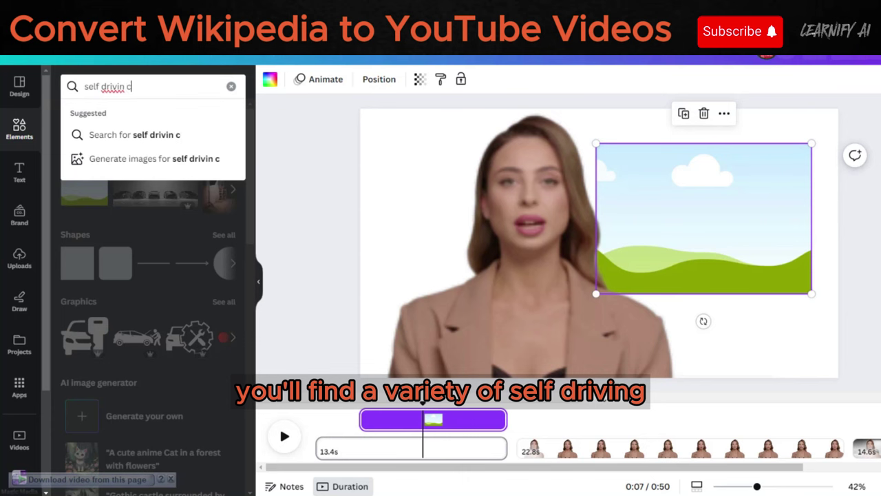
{"action": "key", "text": "BackSpace"}
{"action": "key", "text": "BackSpace"}
{"action": "type", "text": "g "}
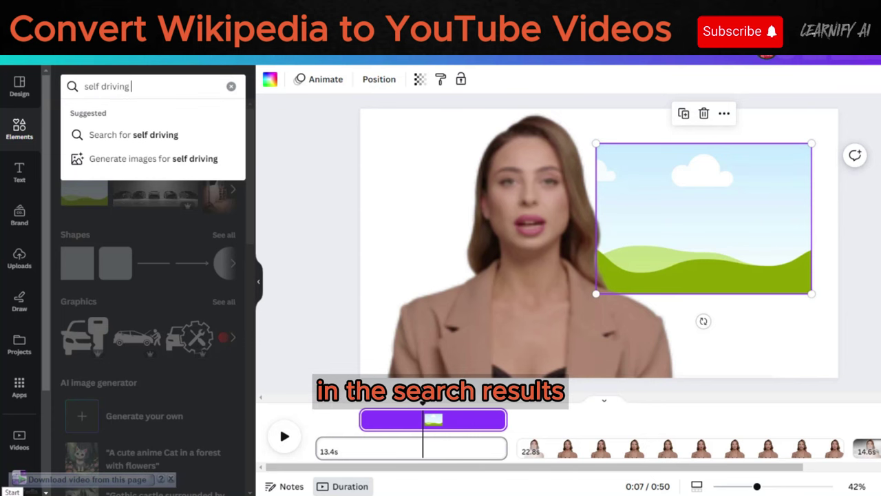
{"action": "type", "text": "car"}
{"action": "key", "text": "Return"}
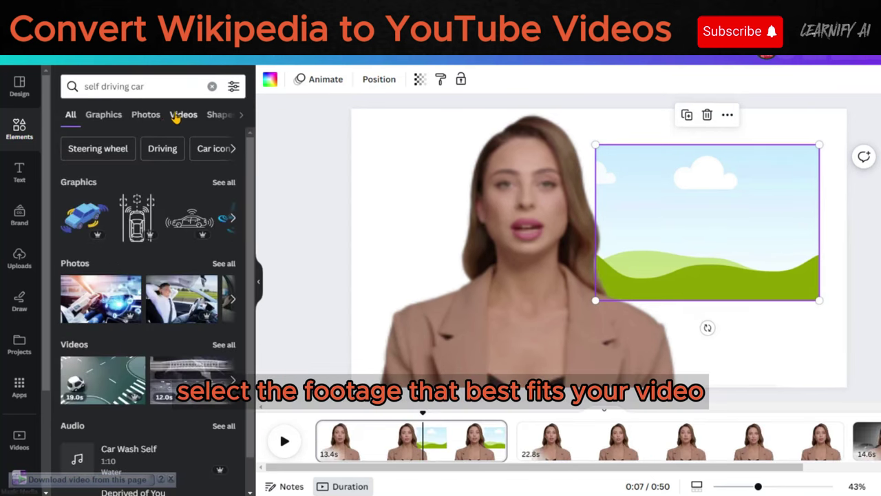
{"action": "left_click", "coordinate": [184, 115]}
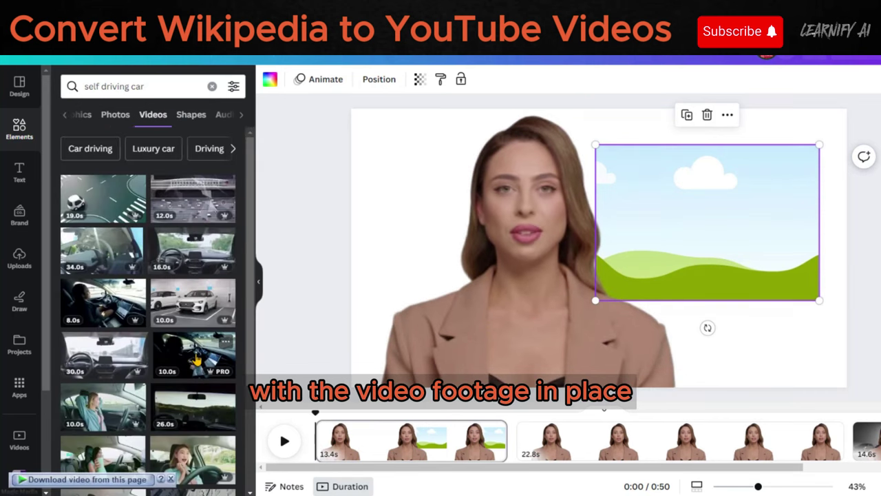
{"action": "left_click_drag", "start_coordinate": [196, 358], "coordinate": [785, 192]}
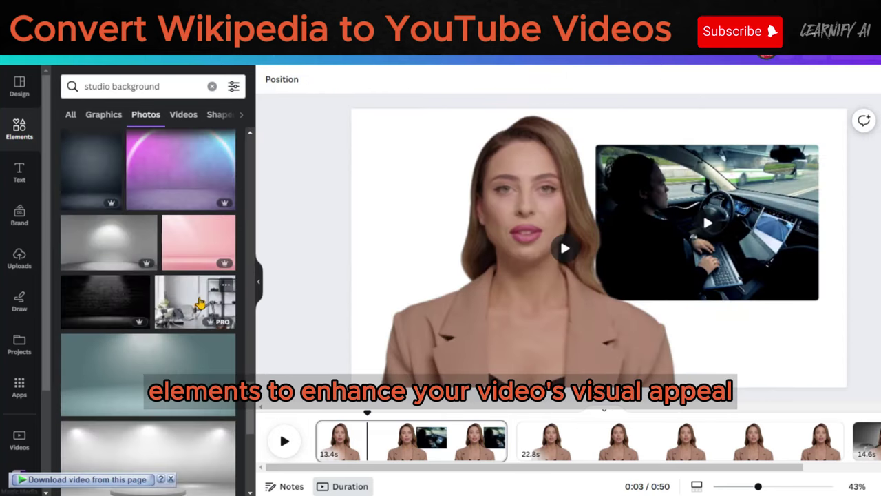
Add a studio desk photo, resize it to fill the page, and layer it behind the presenter
{"action": "left_click", "coordinate": [198, 303]}
{"action": "left_click_drag", "start_coordinate": [501, 225], "coordinate": [419, 193]}
{"action": "left_click_drag", "start_coordinate": [687, 330], "coordinate": [876, 407]}
{"action": "left_click_drag", "start_coordinate": [511, 309], "coordinate": [508, 235]}
{"action": "left_click", "coordinate": [487, 79]}
{"action": "left_click_drag", "start_coordinate": [173, 155], "coordinate": [175, 238]}
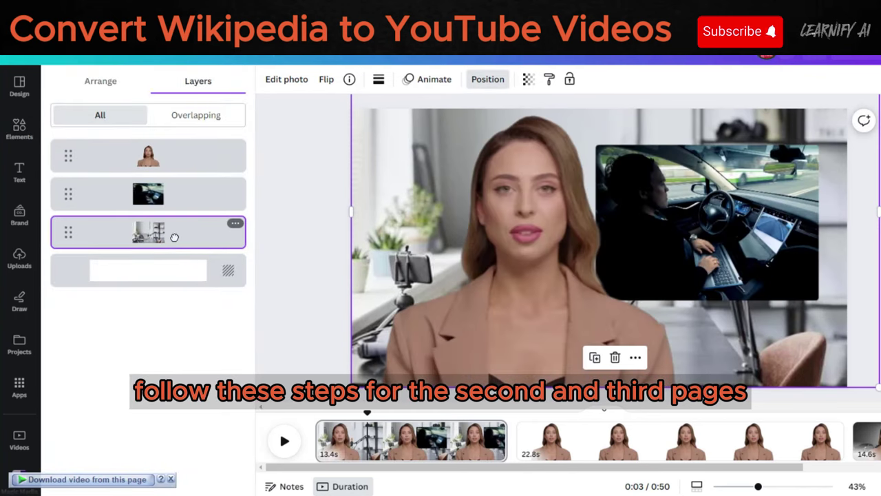
Enlarge the car-interior video on page 2 and layer it behind the presenter
{"action": "left_click", "coordinate": [307, 184]}
{"action": "left_click", "coordinate": [620, 437]}
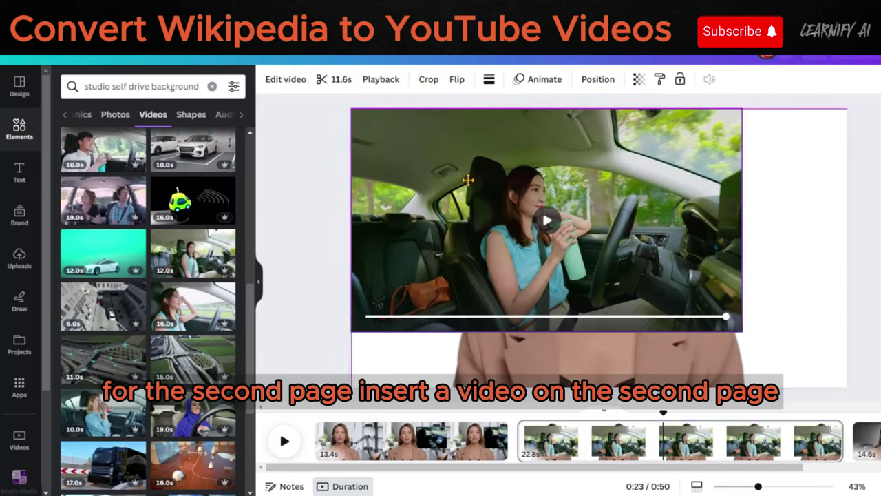
{"action": "left_click_drag", "start_coordinate": [741, 331], "coordinate": [873, 359]}
{"action": "left_click", "coordinate": [593, 86]}
{"action": "left_click_drag", "start_coordinate": [149, 155], "coordinate": [190, 195]}
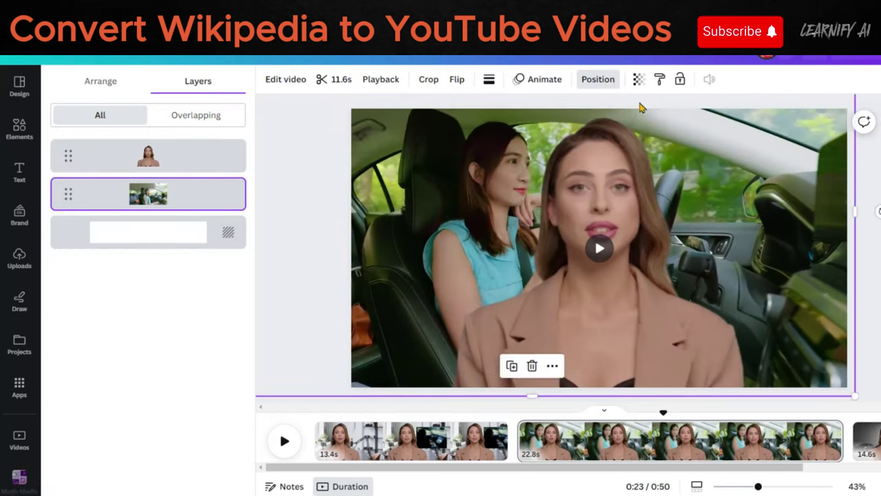
{"action": "left_click", "coordinate": [544, 59]}
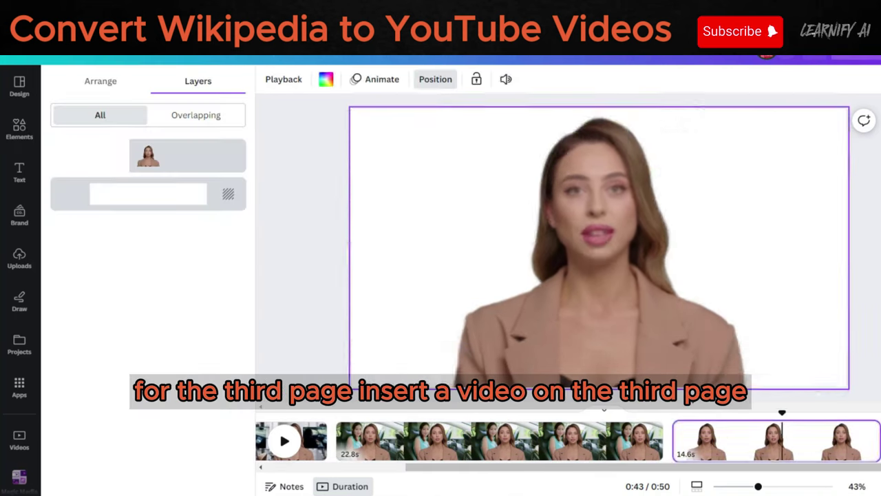
Place a car-interior driving clip behind the presenter on page 3
{"action": "left_click", "coordinate": [539, 58]}
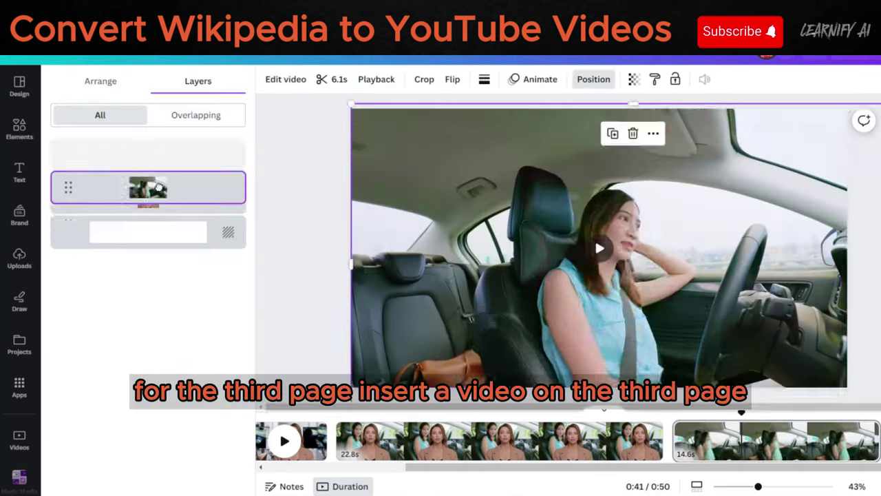
{"action": "left_click_drag", "start_coordinate": [148, 186], "coordinate": [148, 195]}
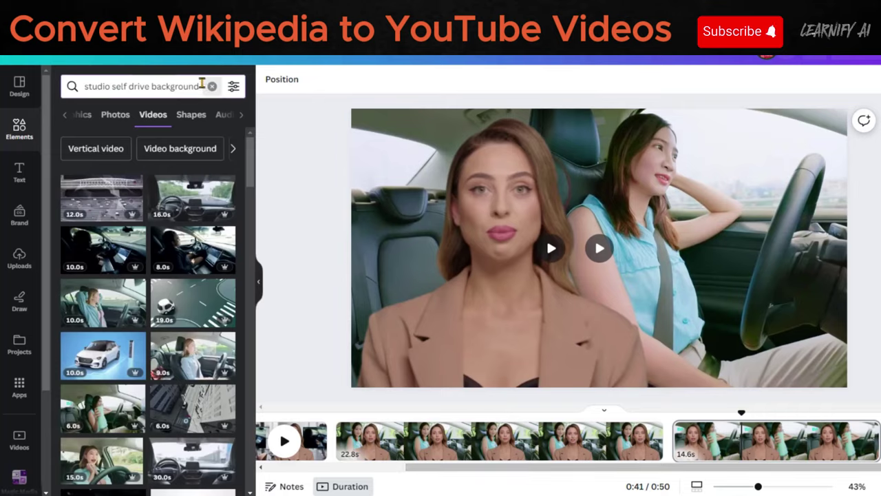
{"action": "left_click", "coordinate": [209, 85]}
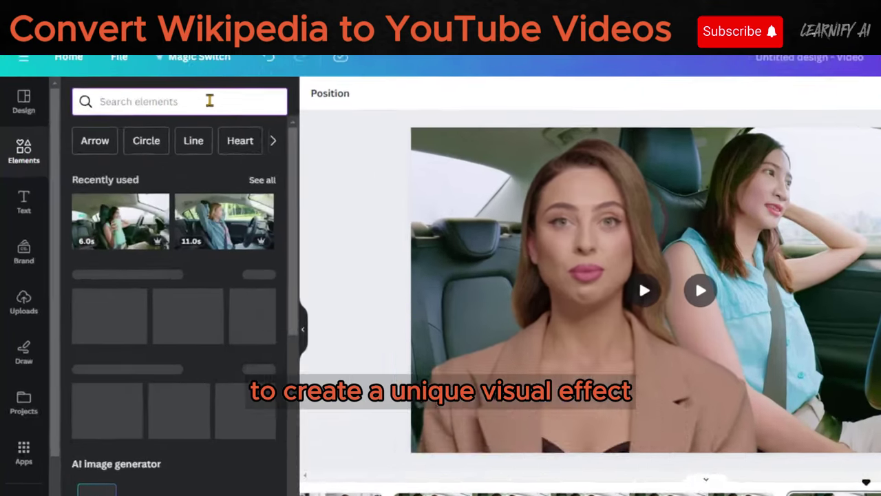
Add a plain circle frame and place the presenter video inside it
{"action": "type", "text": "ci"}
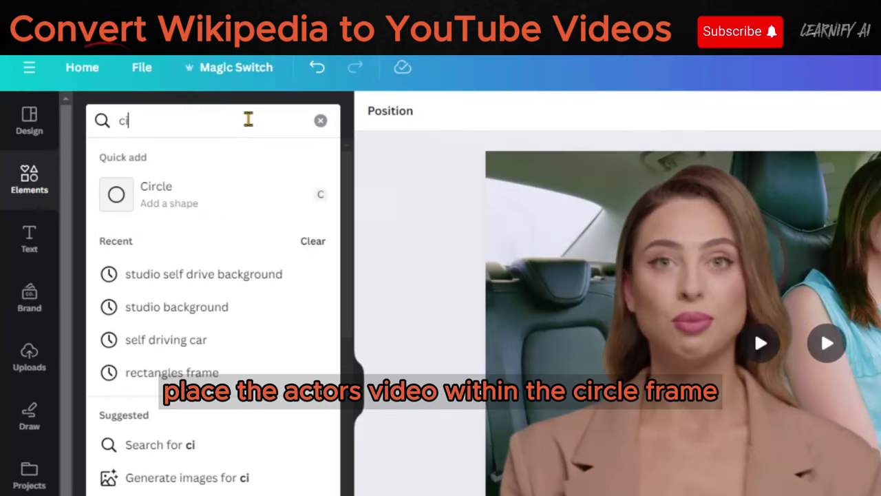
{"action": "type", "text": "rcle fr"}
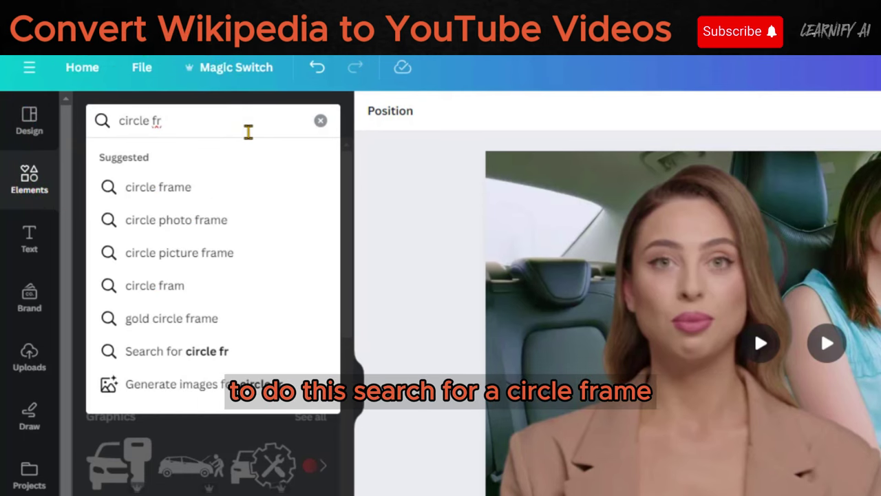
{"action": "left_click", "coordinate": [175, 192]}
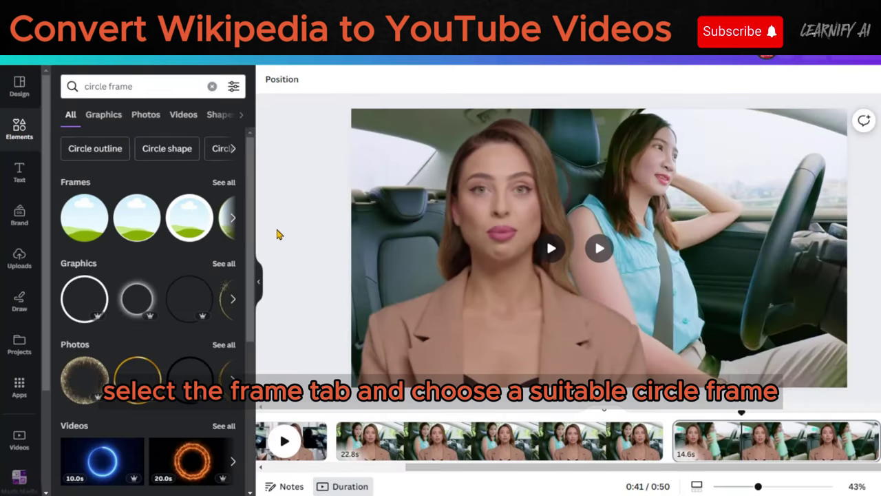
{"action": "left_click", "coordinate": [232, 219]}
{"action": "left_click", "coordinate": [98, 227]}
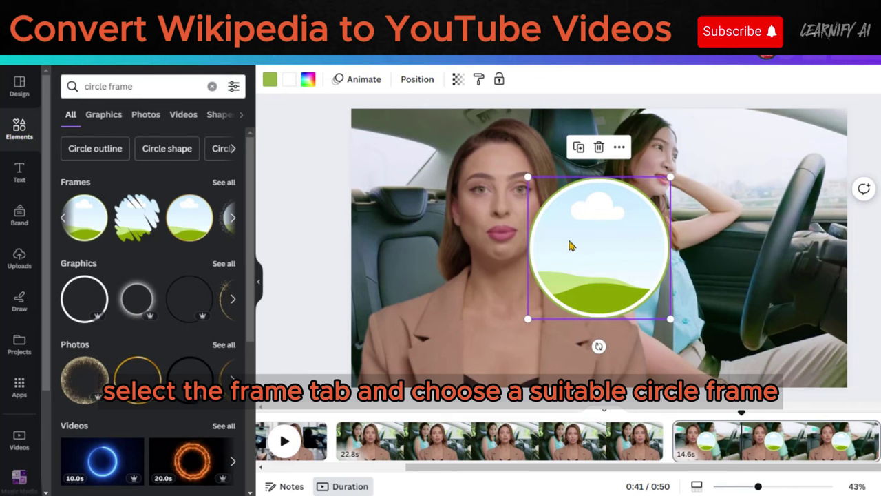
{"action": "left_click_drag", "start_coordinate": [582, 251], "coordinate": [720, 300]}
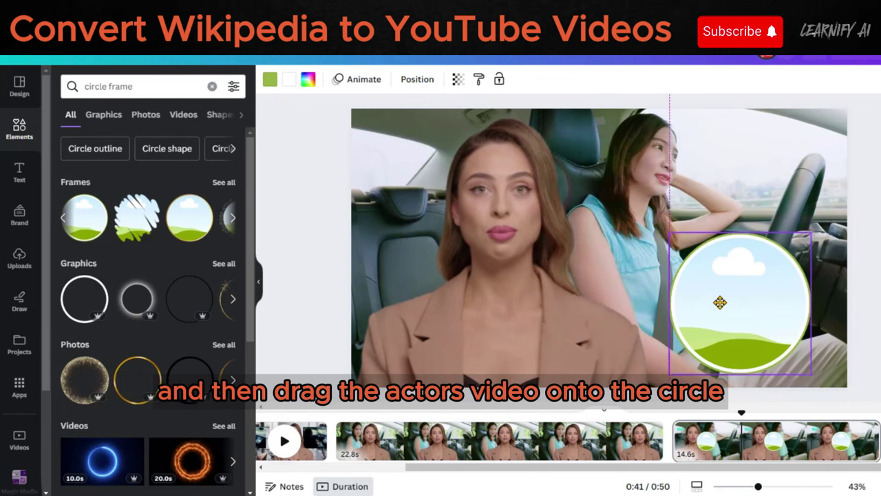
{"action": "left_click", "coordinate": [501, 275]}
{"action": "left_click_drag", "start_coordinate": [502, 275], "coordinate": [713, 310]}
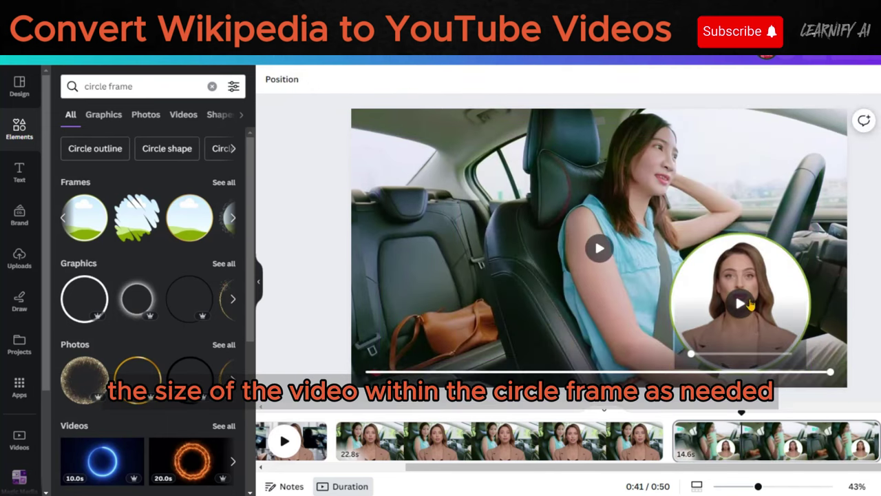
Move the circled presenter left of centre and shrink it over the driving clip
{"action": "left_click_drag", "start_coordinate": [783, 294], "coordinate": [500, 281]}
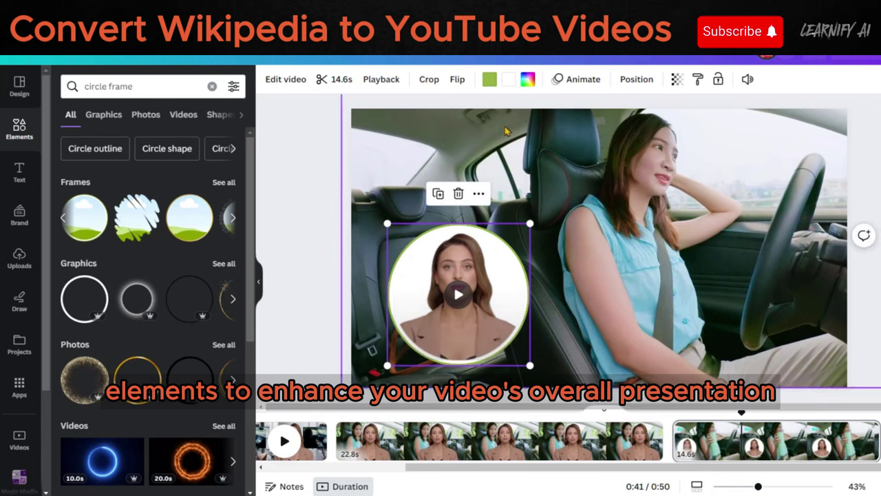
{"action": "left_click", "coordinate": [296, 168]}
{"action": "left_click", "coordinate": [482, 276]}
{"action": "left_click_drag", "start_coordinate": [529, 225], "coordinate": [494, 254]}
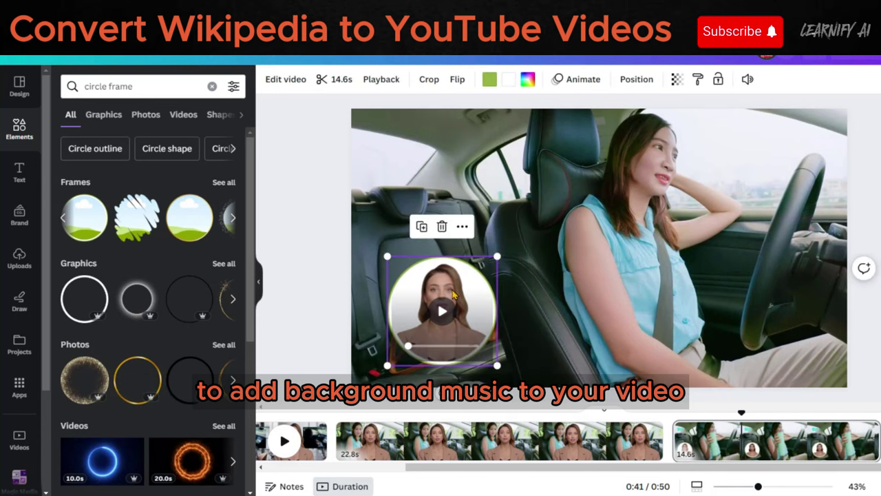
{"action": "double_click", "coordinate": [441, 310]}
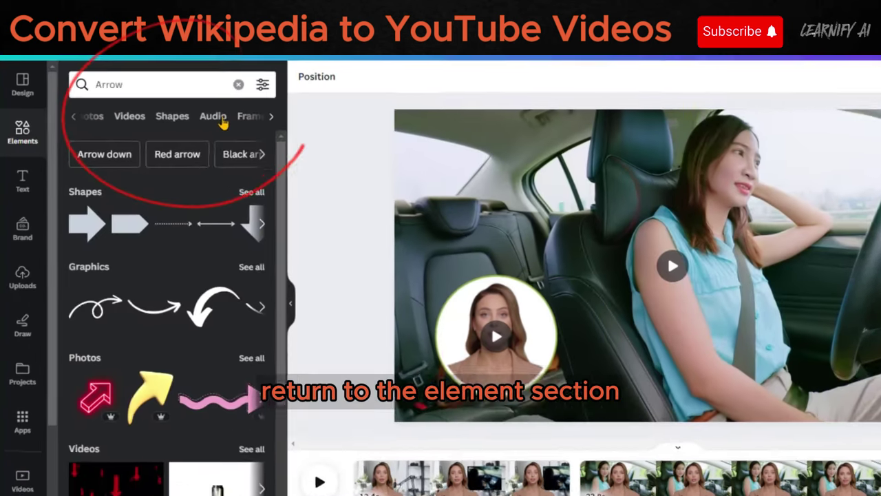
Search audio for 'dramatic suspense' music and add the track
{"action": "left_click", "coordinate": [220, 117]}
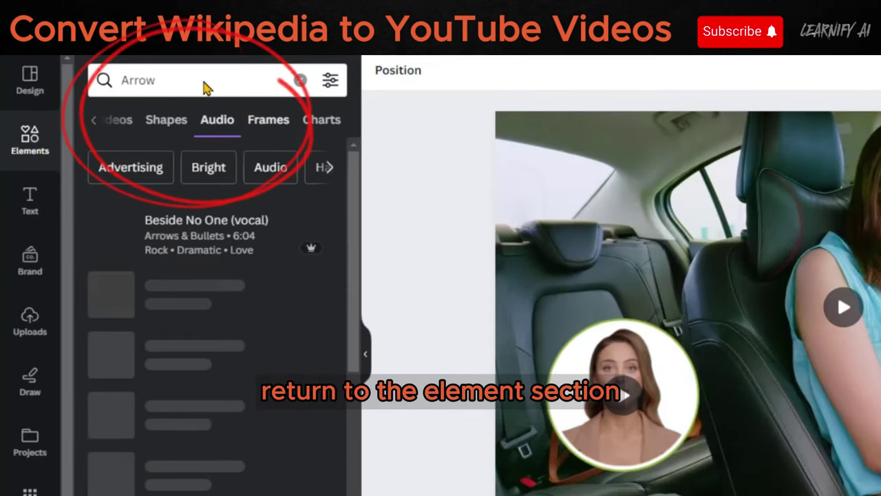
{"action": "left_click", "coordinate": [206, 88]}
{"action": "key", "text": "ctrl+a"}
{"action": "type", "text": "d"}
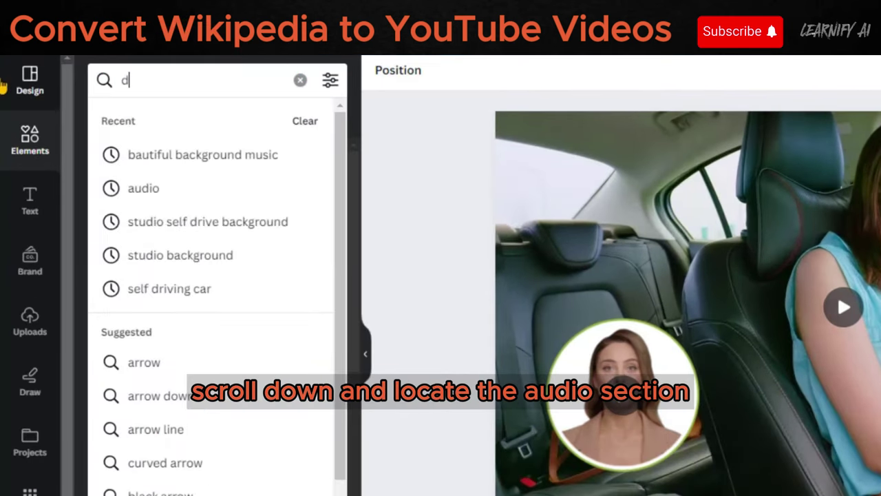
{"action": "type", "text": "ramatic s"}
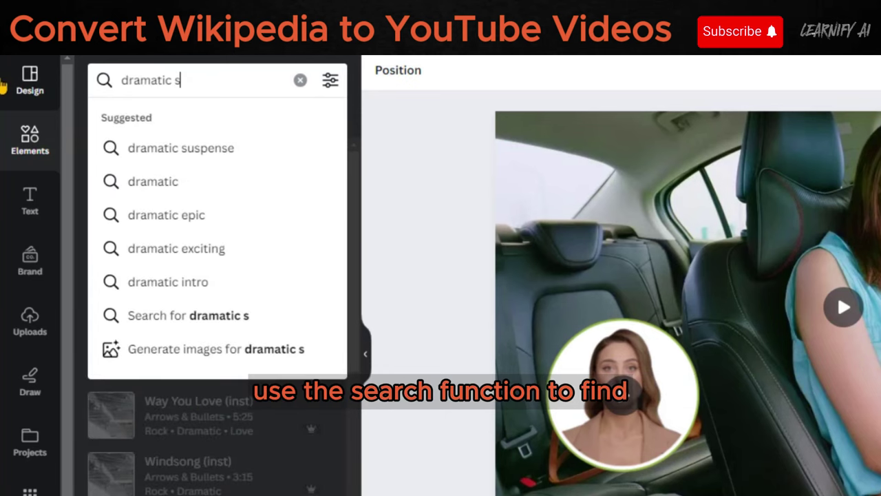
{"action": "type", "text": "uspense"}
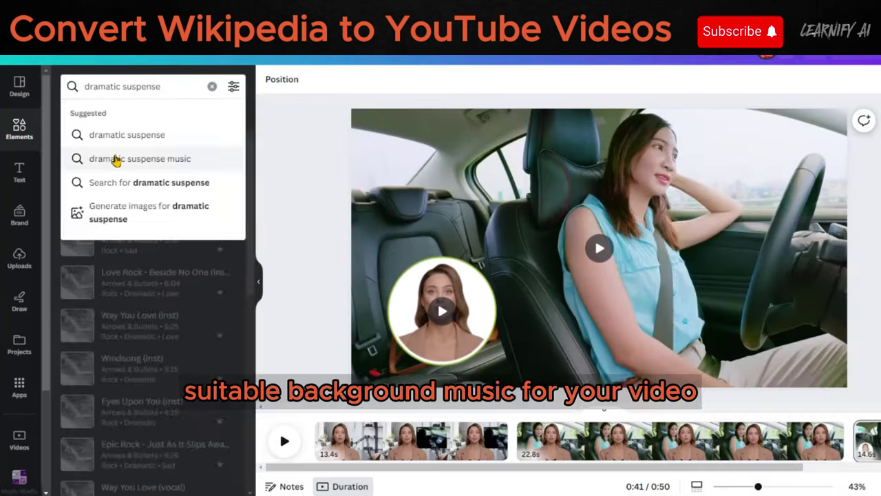
{"action": "left_click", "coordinate": [199, 181]}
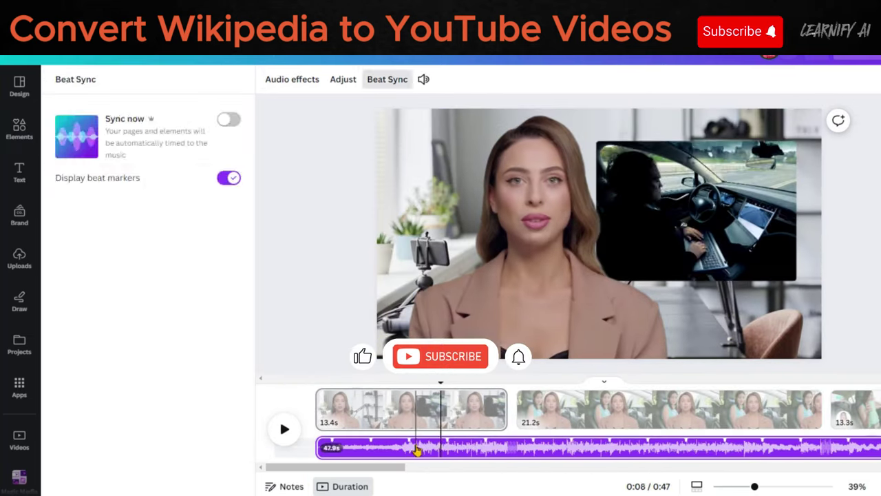
Set the music volume to 17 with a 0.3 s fade-in and a short fade-out
{"action": "left_click", "coordinate": [292, 79]}
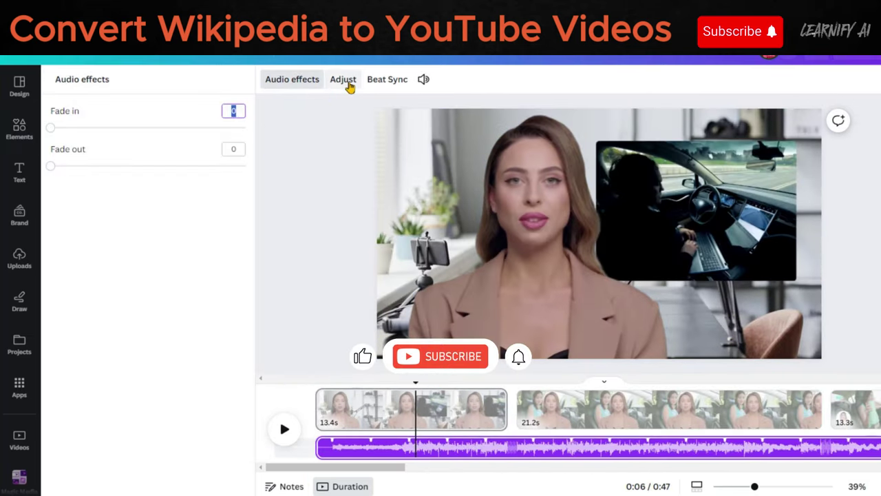
{"action": "left_click", "coordinate": [423, 79]}
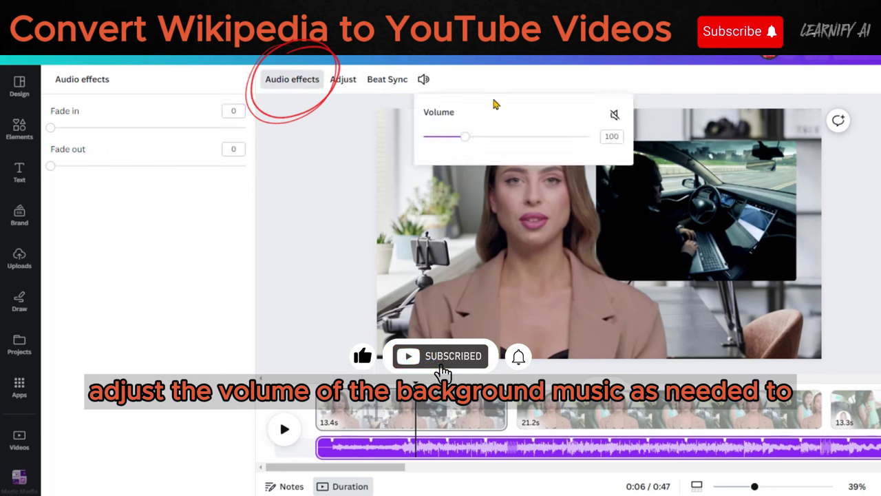
{"action": "left_click_drag", "start_coordinate": [465, 141], "coordinate": [433, 141]}
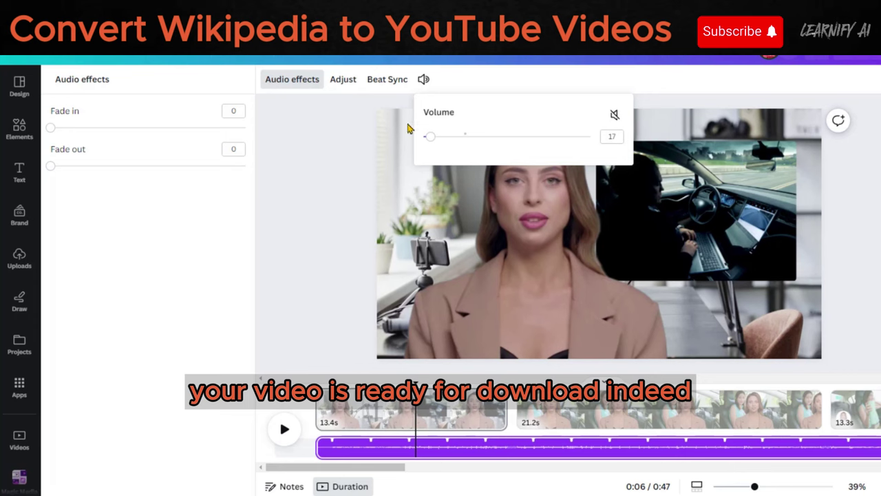
{"action": "left_click", "coordinate": [316, 192]}
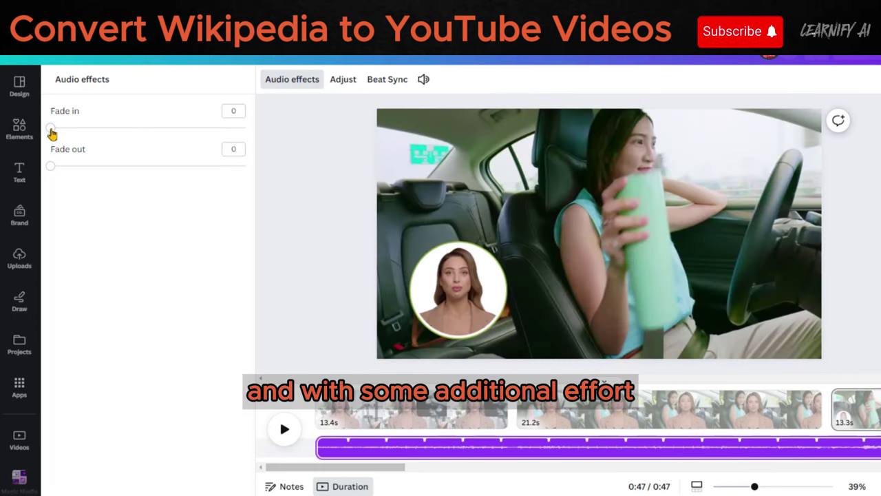
{"action": "left_click", "coordinate": [51, 130]}
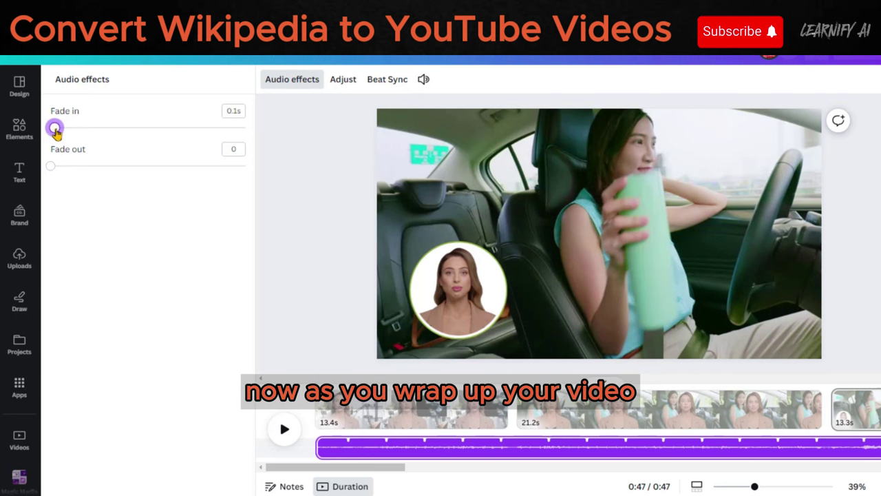
{"action": "left_click_drag", "start_coordinate": [55, 131], "coordinate": [61, 132]}
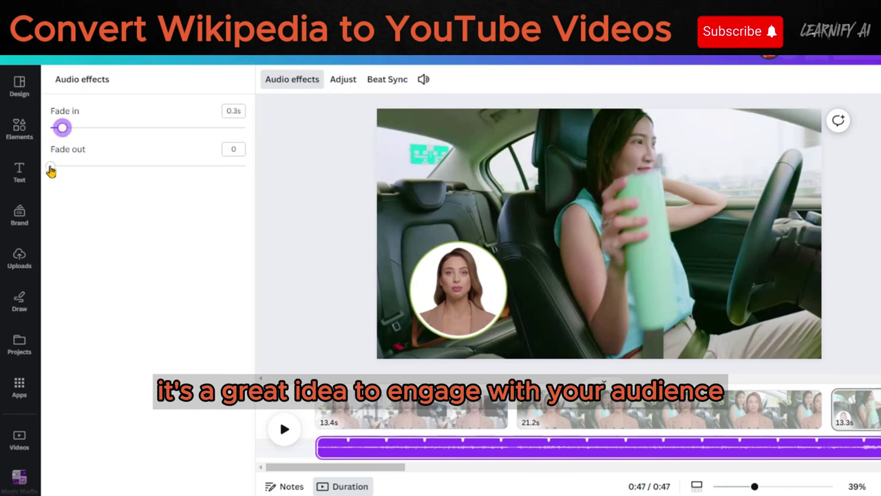
{"action": "left_click_drag", "start_coordinate": [51, 167], "coordinate": [67, 170]}
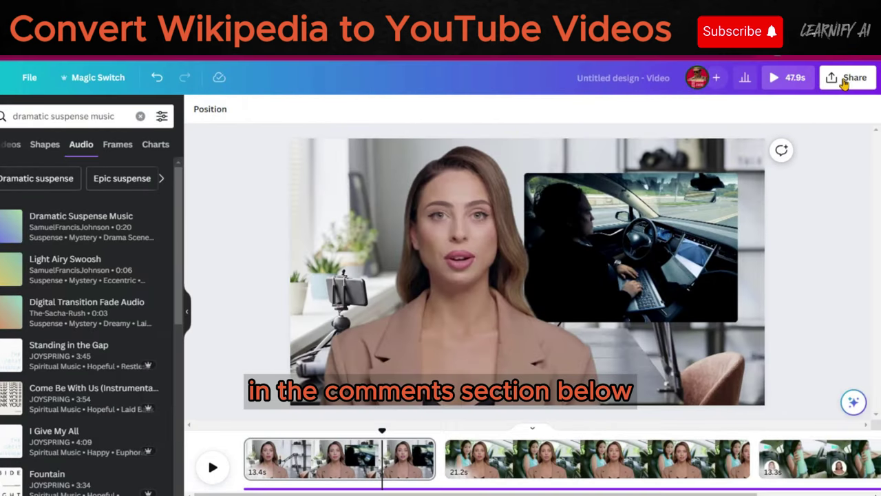
Open Download as an MP4 Video at 1080p and confirm all three pages are selected
{"action": "left_click", "coordinate": [845, 79]}
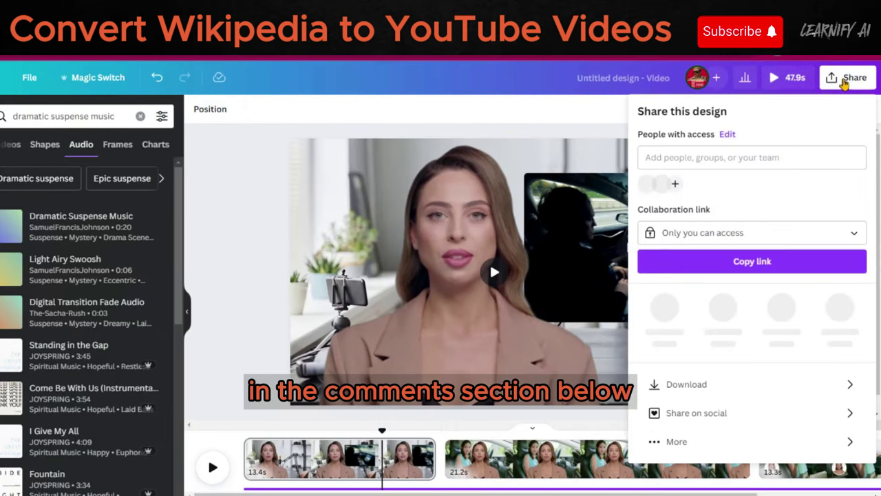
{"action": "left_click", "coordinate": [730, 374]}
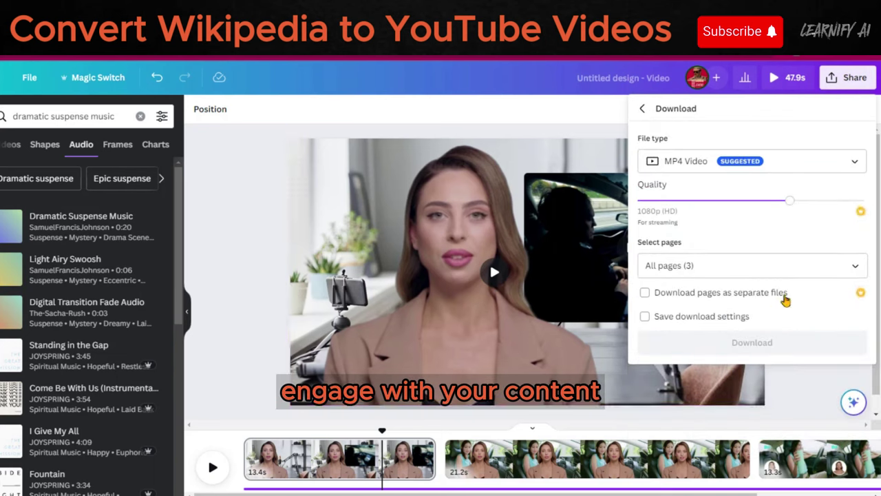
{"action": "left_click", "coordinate": [851, 274]}
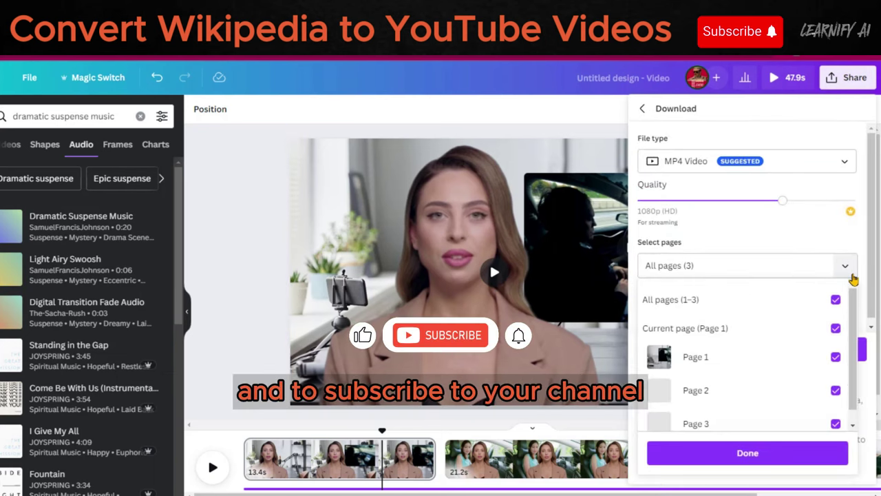